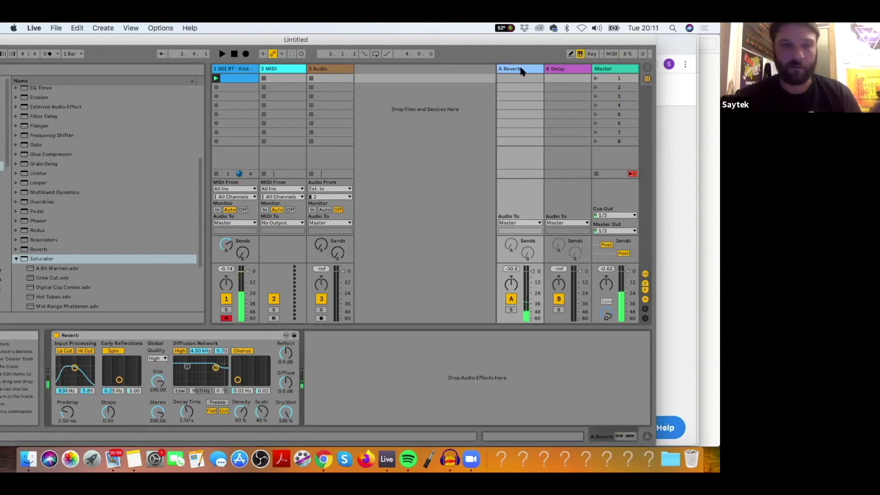
Bring the whole set into view and lower the Reverb's high diffusion filter to 1.93 kHz with a value of 0.20.
left_click_drag(284, 40, 420, 41)
left_click(538, 403)
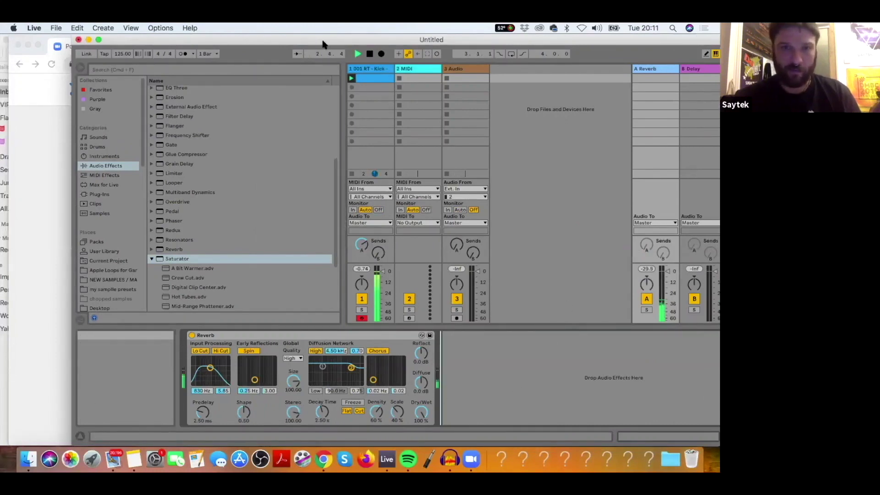
left_click_drag(322, 39, 266, 36)
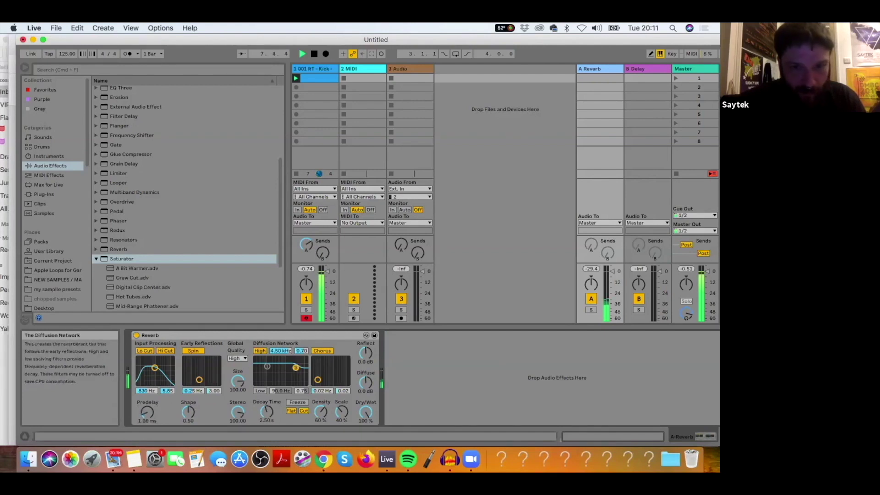
left_click_drag(294, 376, 285, 382)
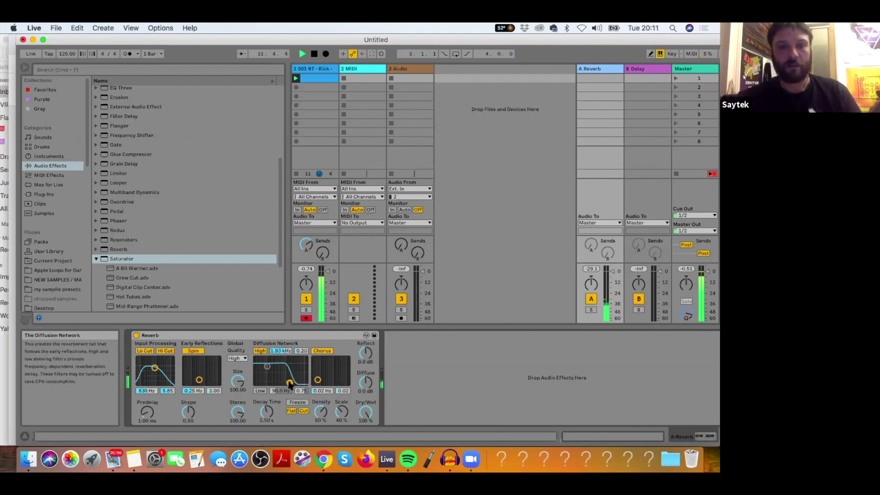
Solo the A Reverb return track and restart playback to hear the reverb alone.
left_click(316, 54)
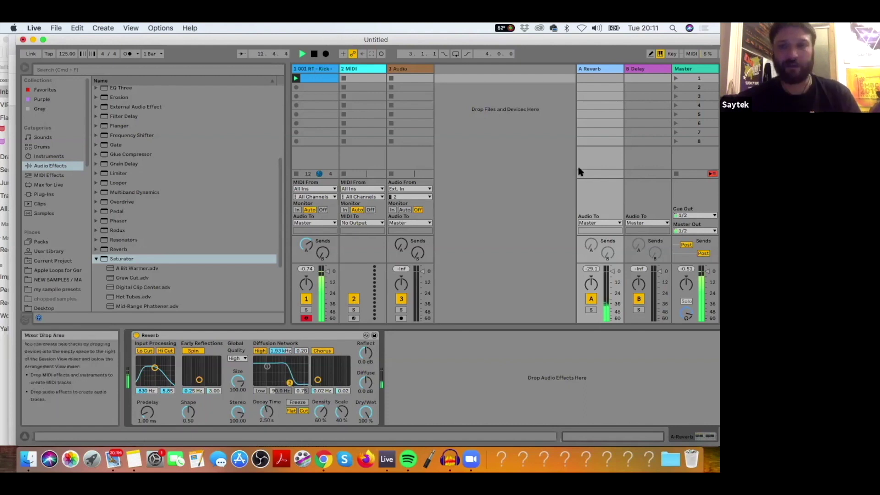
left_click(592, 310)
key("space")
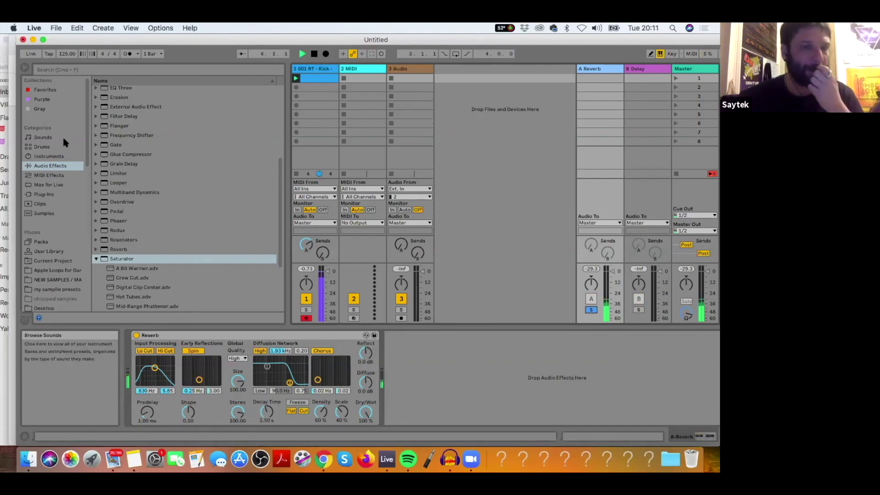
Add EQ Eight after the Reverb on the A return track.
left_click(96, 259)
scroll(124, 247, "up", 5)
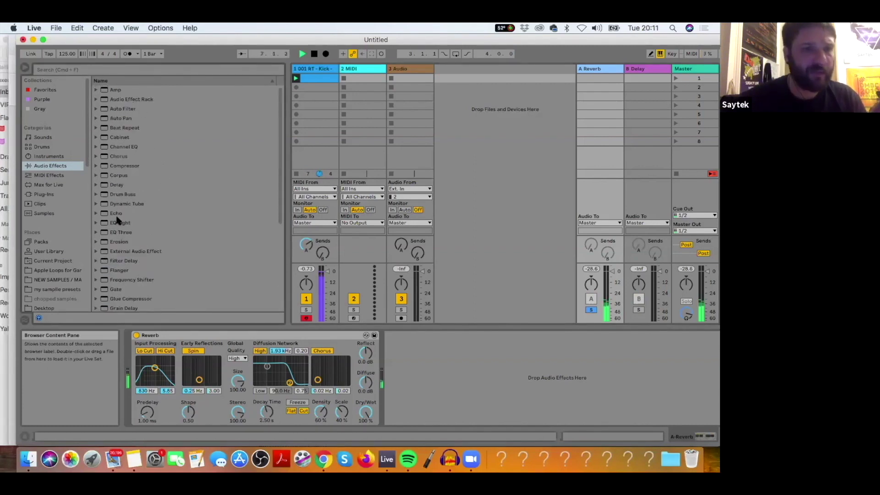
left_click_drag(108, 224, 449, 389)
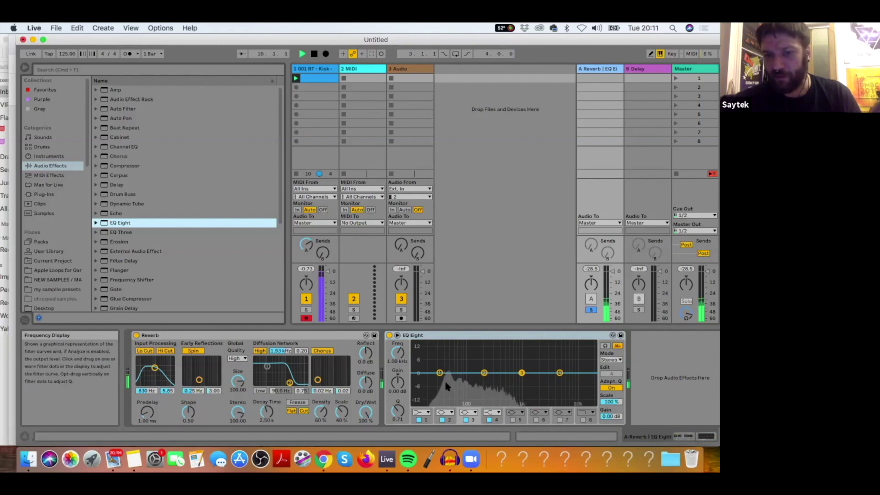
Make EQ Eight's first band on the reverb return a steep low cut at about 121 Hz with Q about 0.66.
left_click(421, 412)
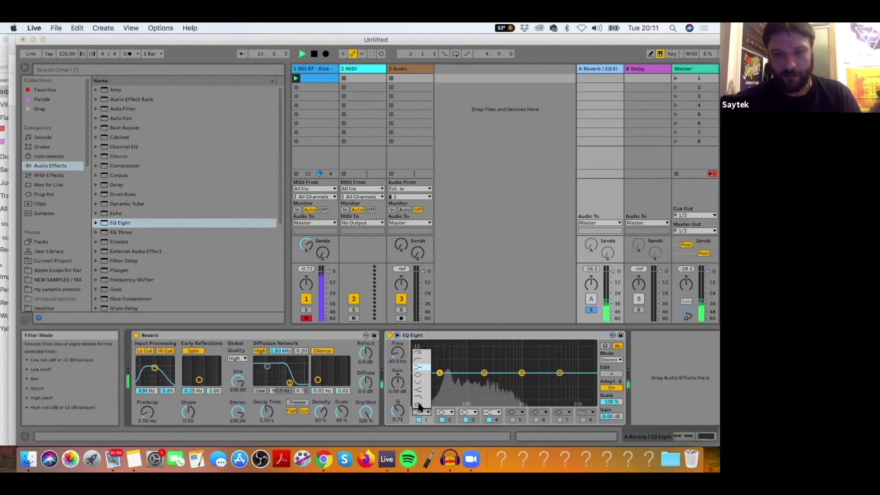
left_click(417, 352)
left_click_drag(440, 380, 472, 380)
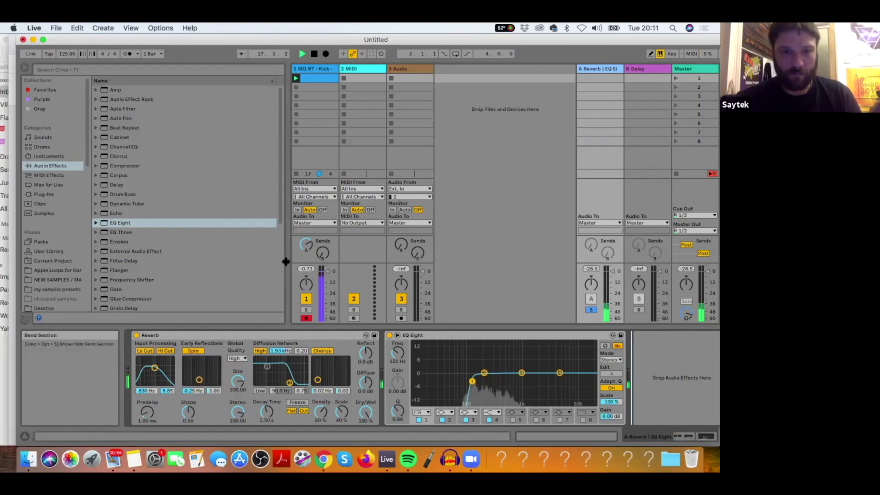
End the solo on the A Reverb return so the dry kick and the reverb play together.
left_click(306, 300)
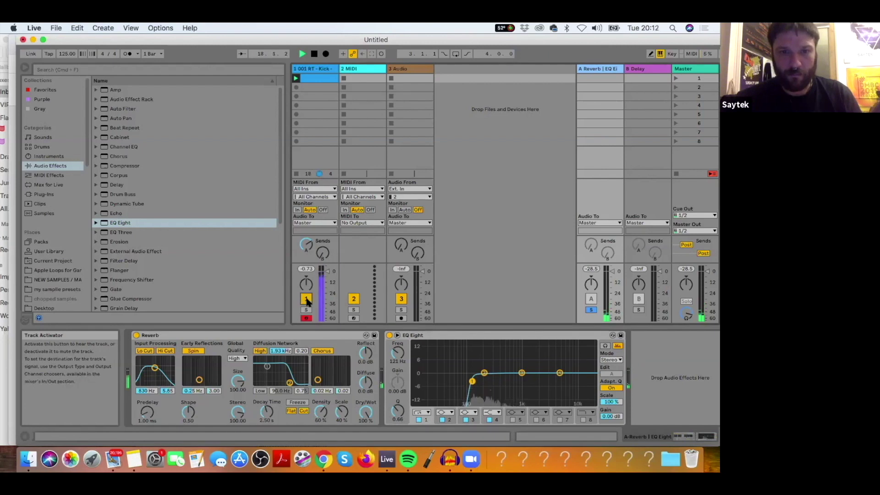
left_click(306, 299)
left_click(589, 302)
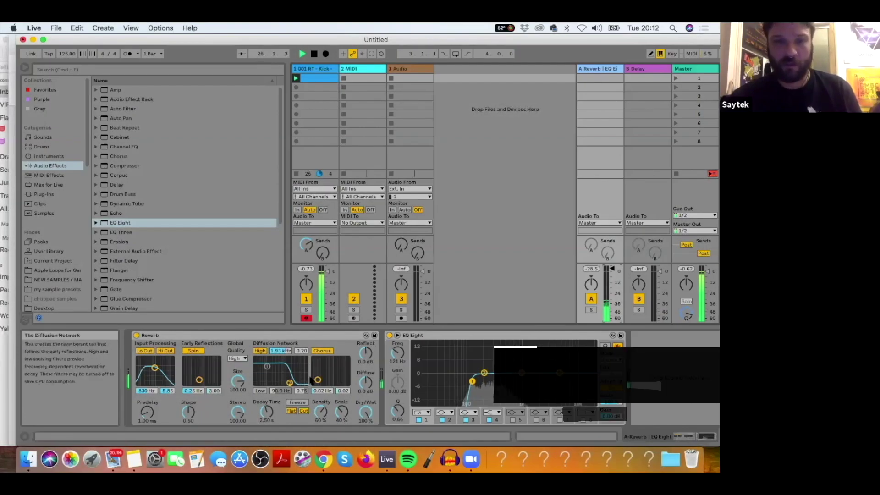
Stop playback and add Overdrive at the end of the 001 RT Kick track's device chain, after the Saturator.
left_click(304, 68)
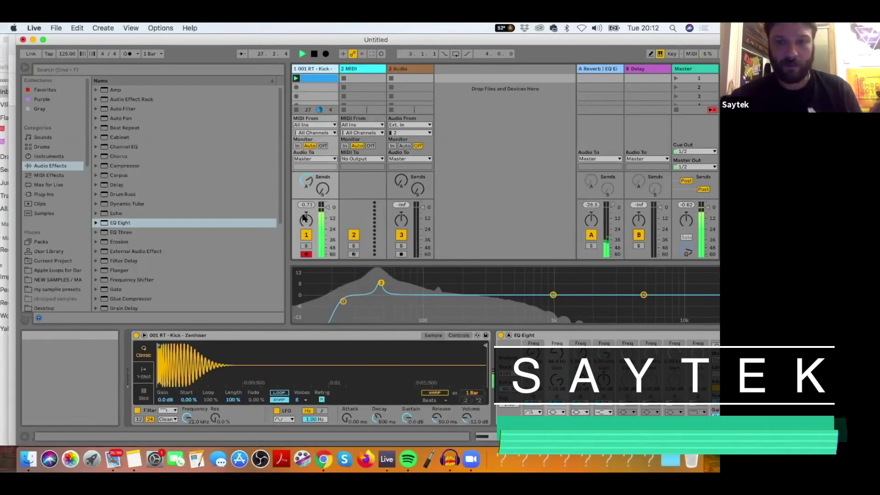
key("space")
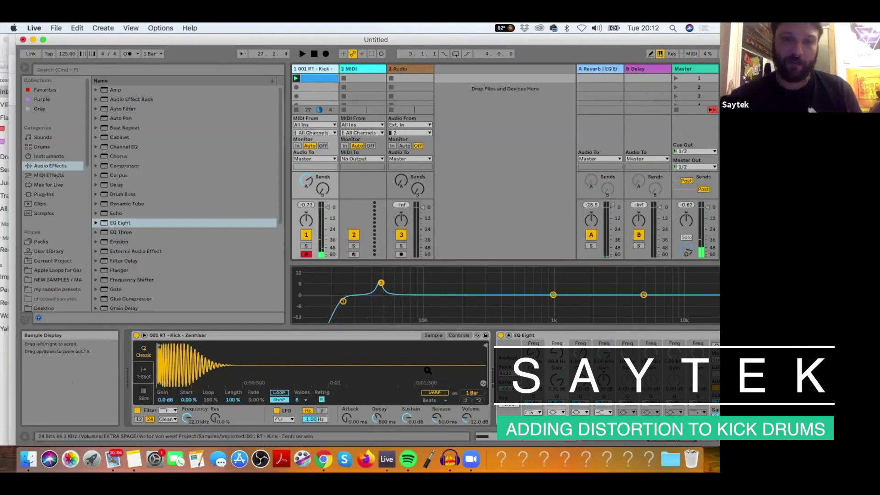
scroll(422, 367, "right", 5)
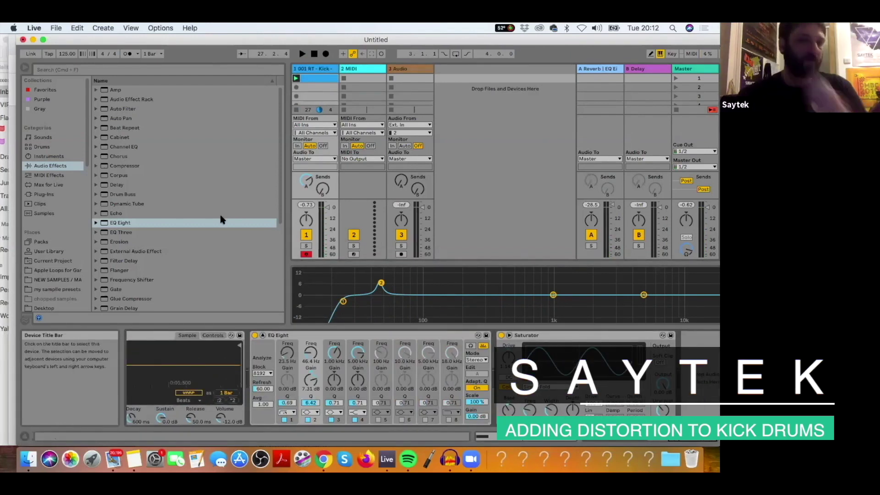
scroll(221, 220, "down", 5)
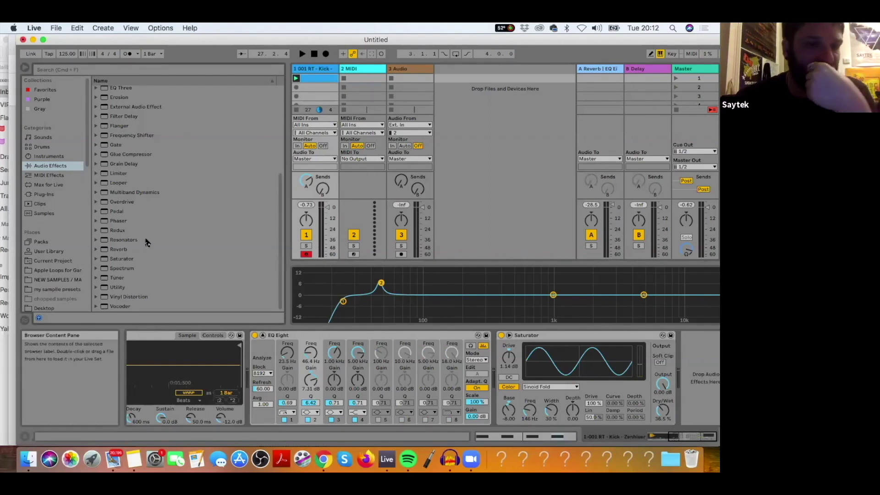
scroll(147, 242, "up", 4)
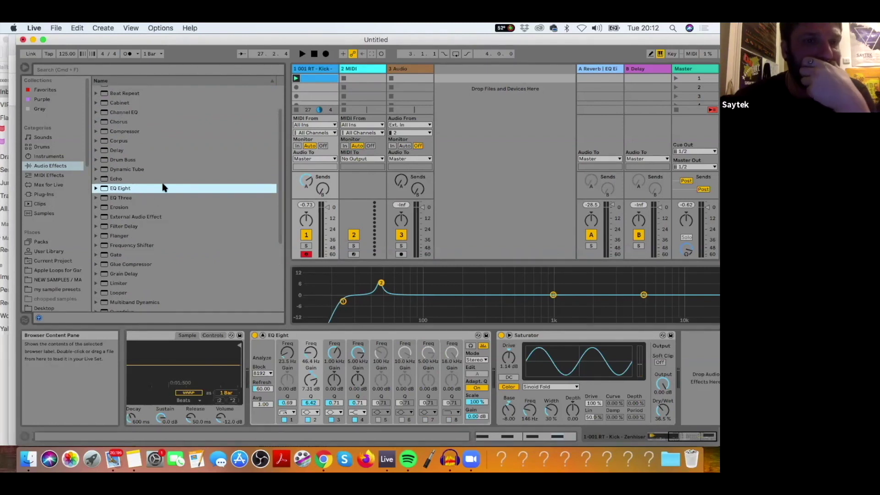
scroll(163, 187, "up", 3)
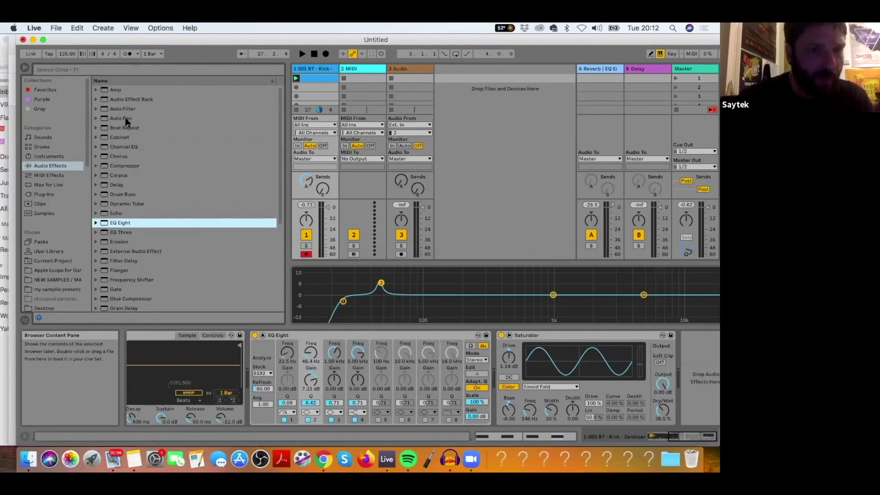
scroll(127, 121, "down", 5)
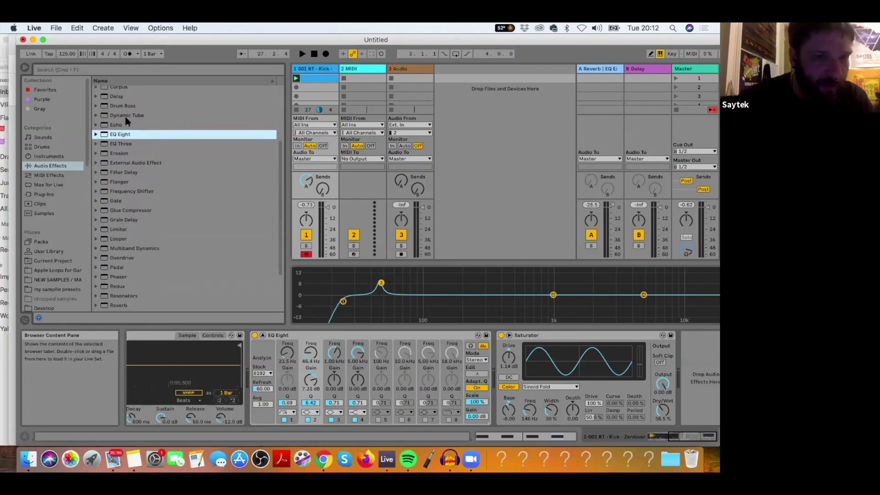
left_click(96, 258)
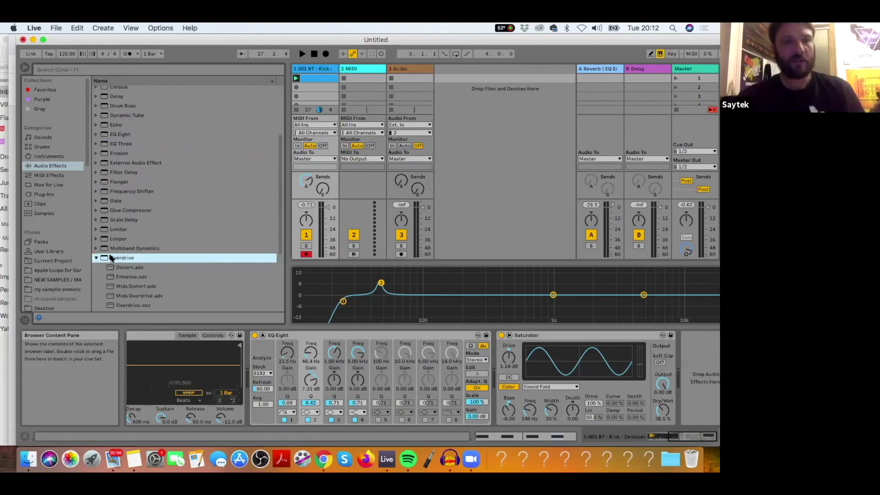
scroll(129, 262, "down", 2)
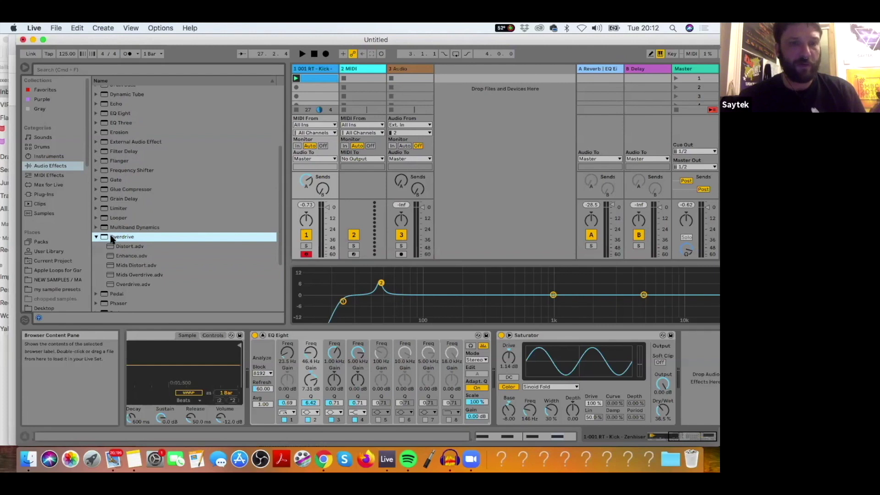
left_click_drag(111, 238, 540, 374)
Set Overdrive's Drive to 18% while the kick plays, and compare the sound with the effect off and on.
key("space")
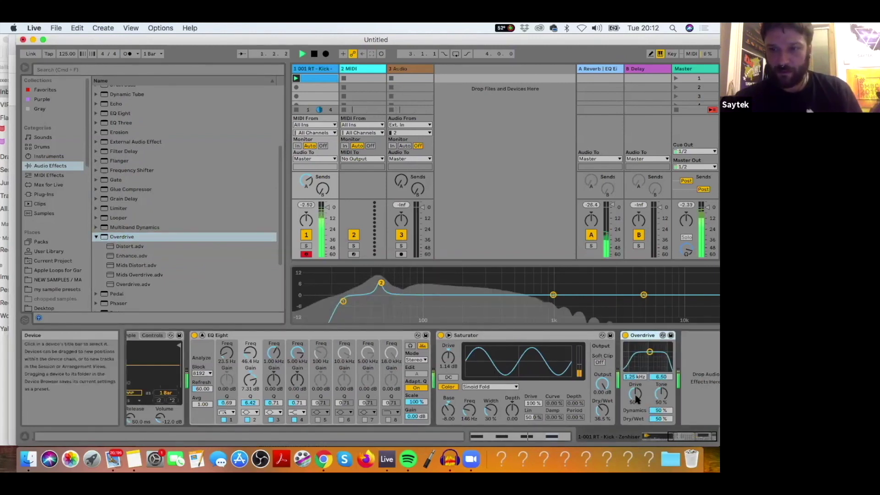
left_click_drag(635, 394, 635, 408)
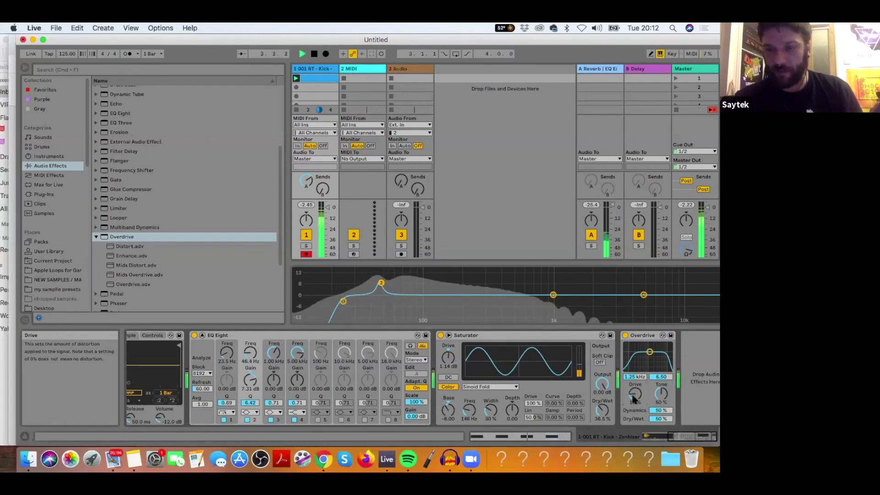
left_click(626, 336)
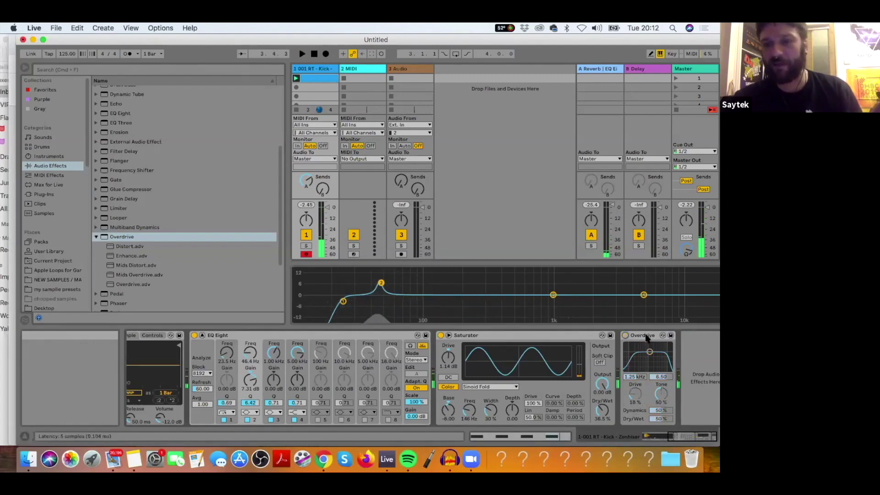
key("space")
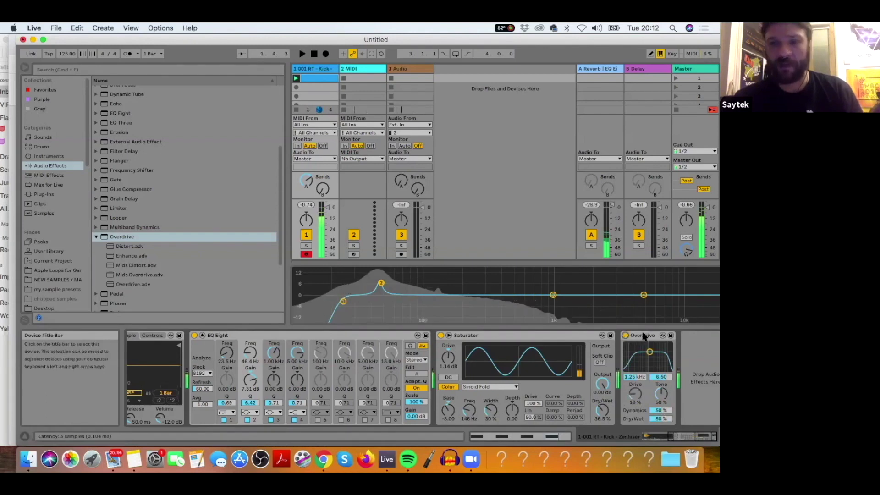
left_click(626, 336)
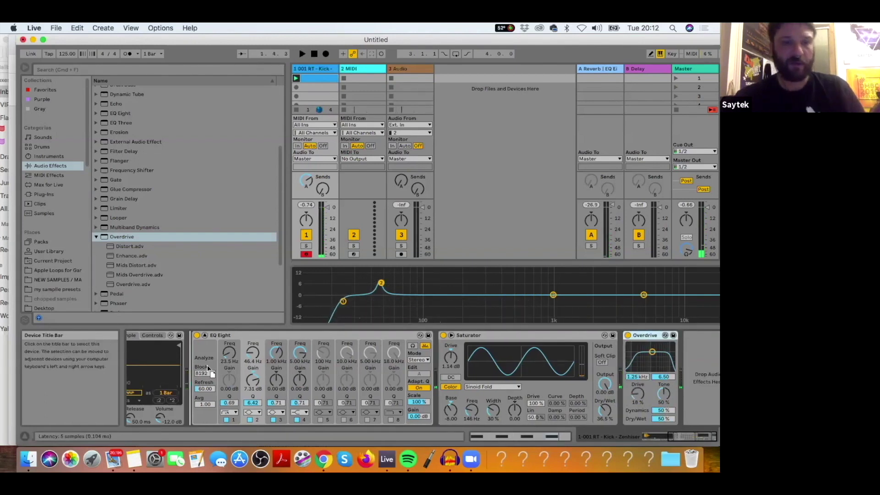
Move Overdrive ahead of EQ Eight on the kick track and set its Dry/Wet to 28% during playback.
left_click_drag(209, 369, 210, 369)
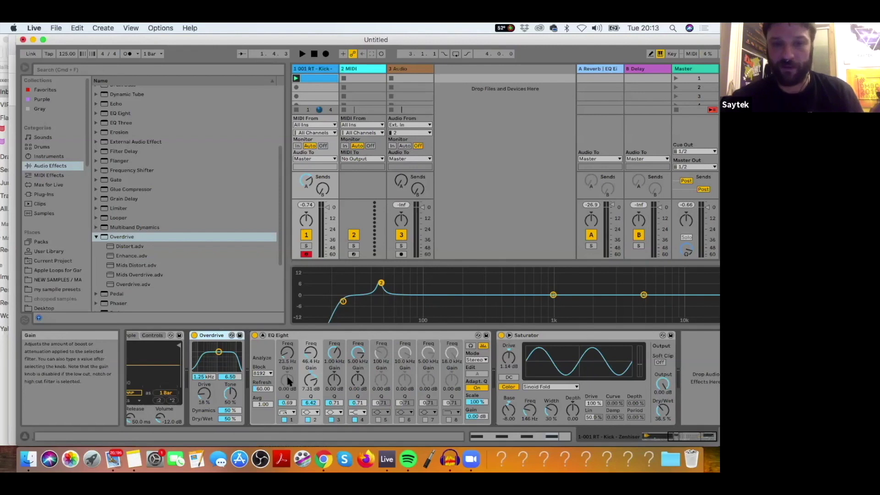
key("space")
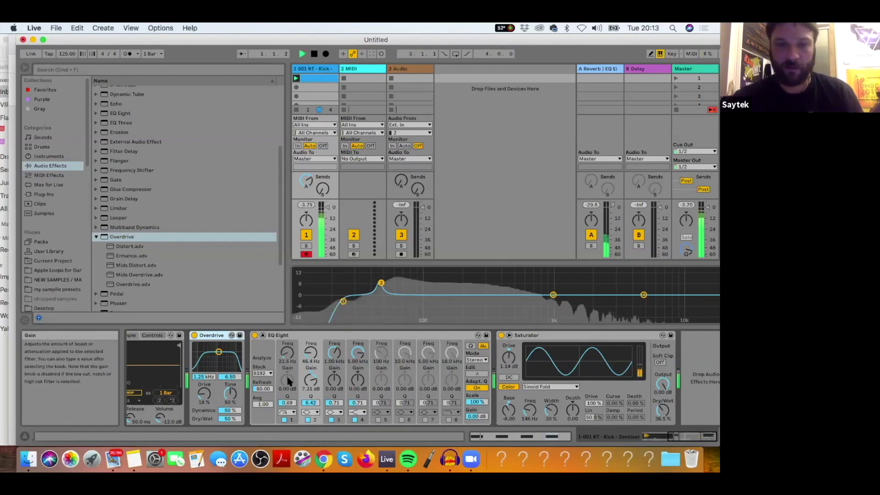
left_click(226, 420)
left_click_drag(226, 420, 226, 454)
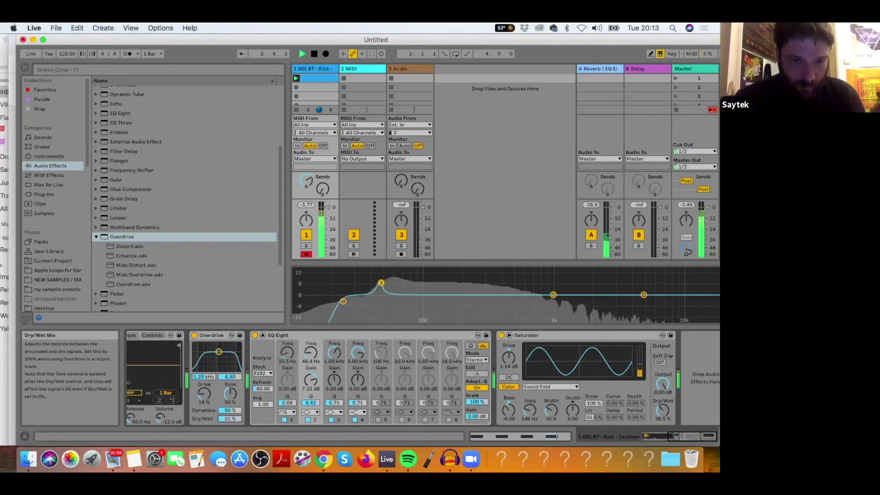
left_click_drag(226, 420, 226, 417)
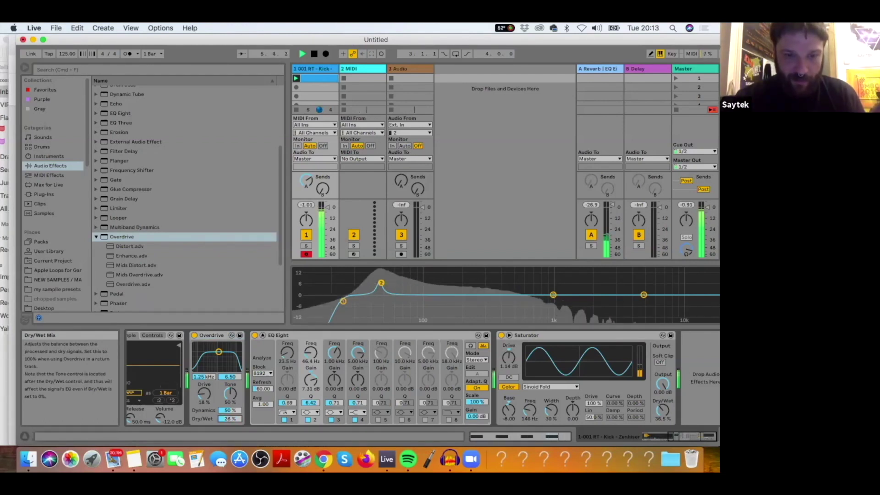
Compare the kick with Overdrive bypassed and active, and stop playback.
left_click(194, 336)
left_click(195, 336)
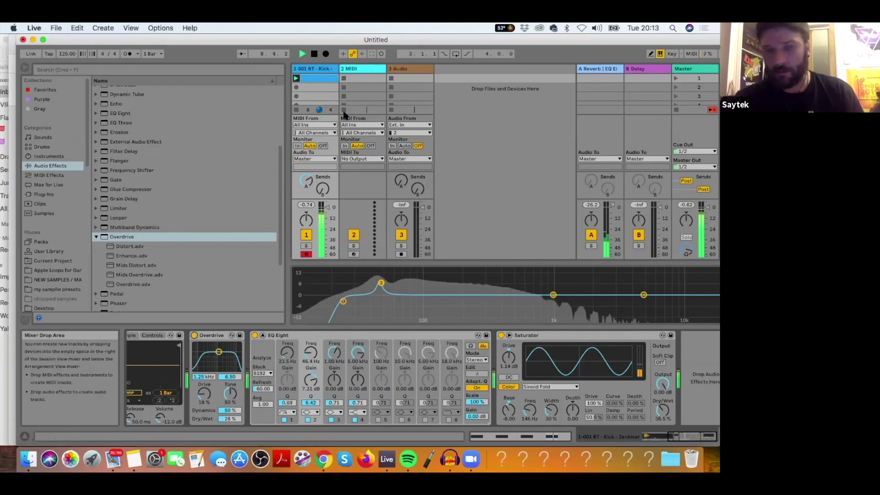
key("space")
left_click(608, 210)
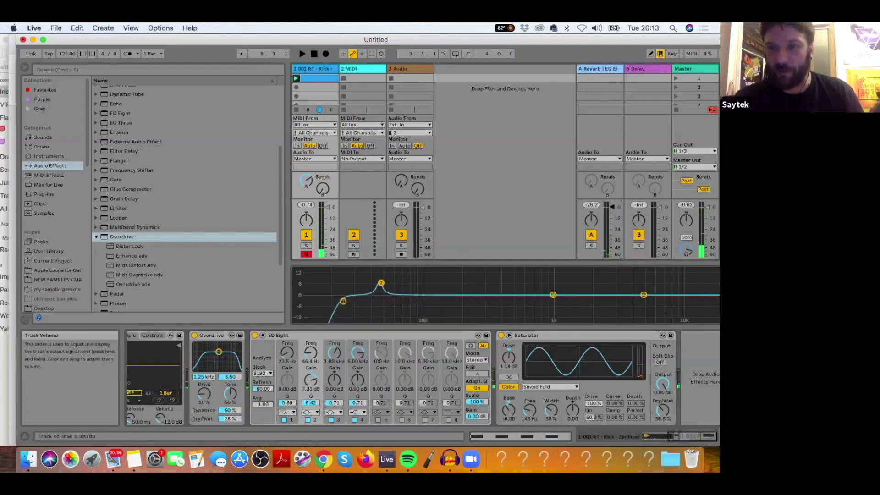
key("space")
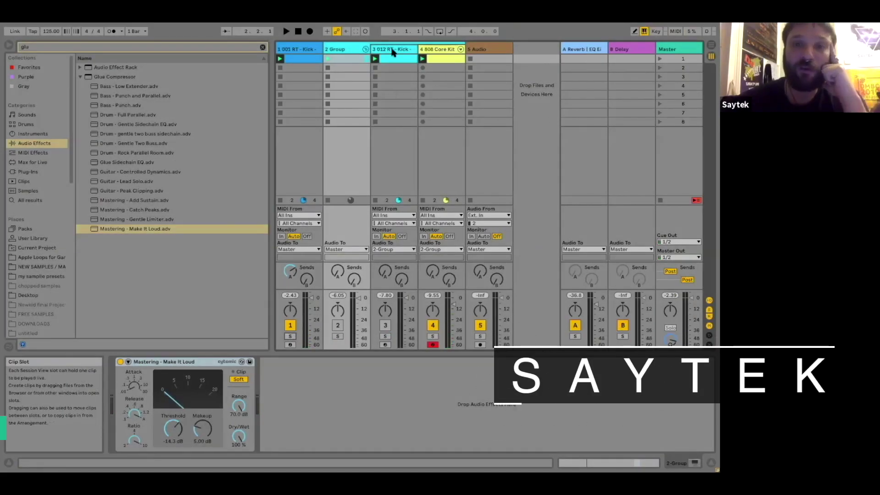
Deactivate the 808 Core Kit track and activate the 012 RT Kick track in the group.
left_click(388, 58)
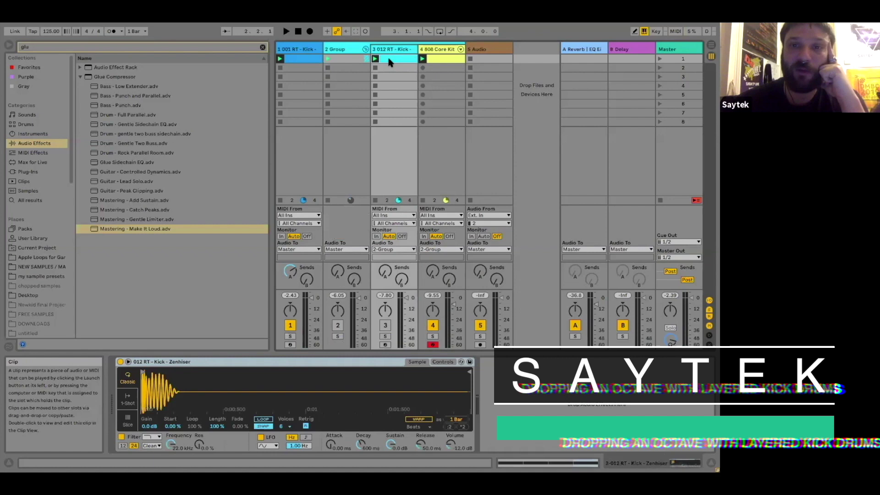
left_click(440, 49)
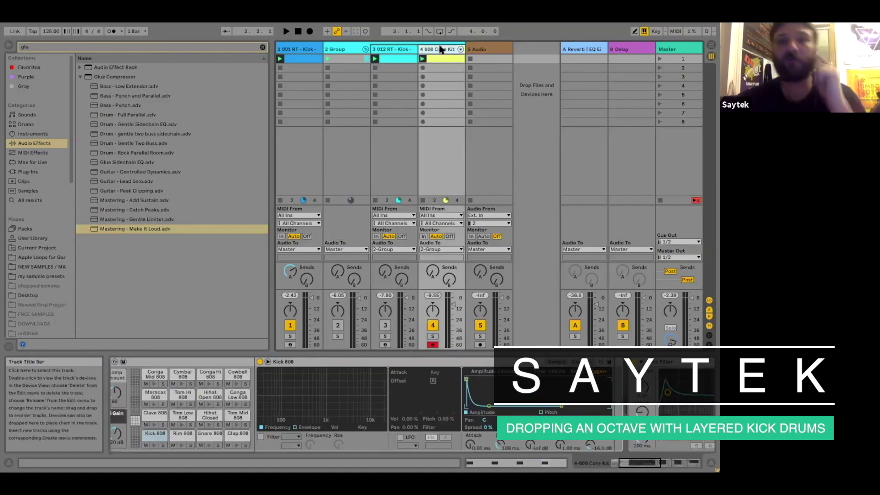
left_click(432, 325)
left_click(385, 325)
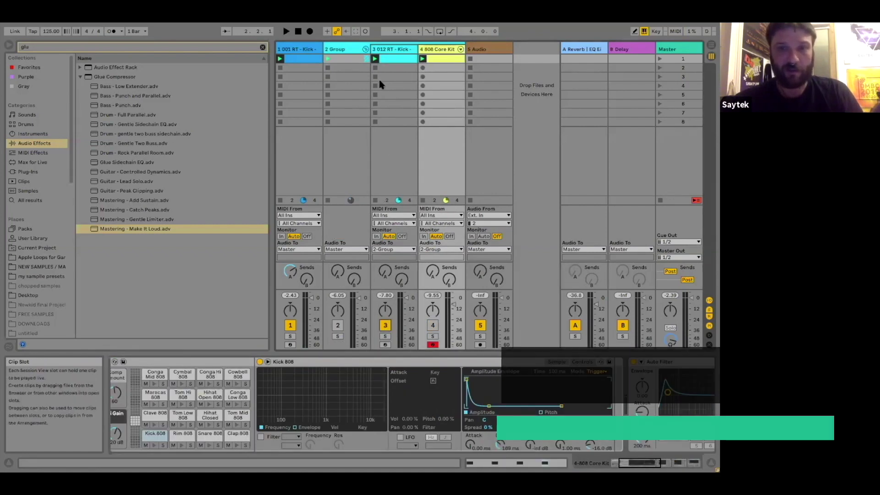
Play the grouped kick alone by deactivating the 001 RT Kick track and activating the group, and stop playback.
left_click(375, 58)
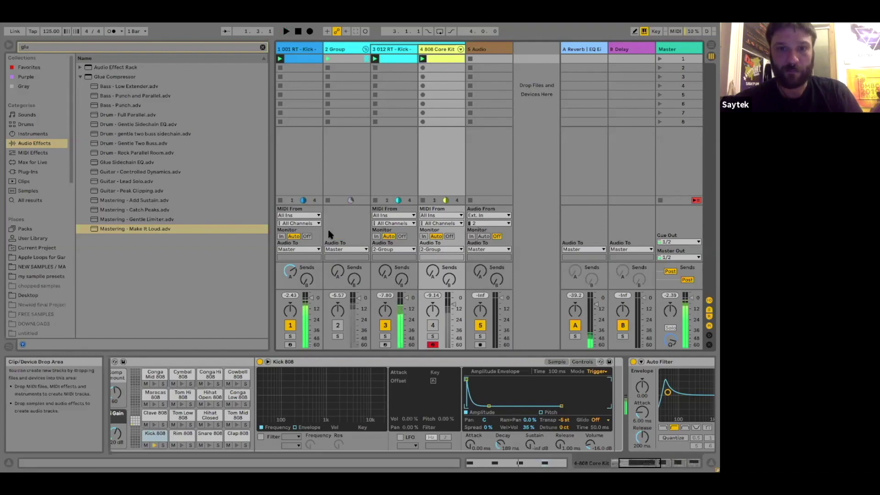
left_click(290, 325)
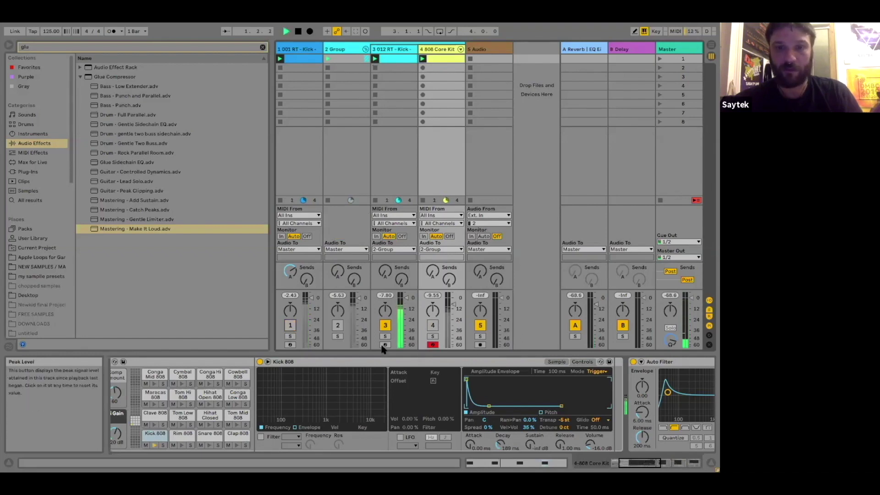
left_click(337, 325)
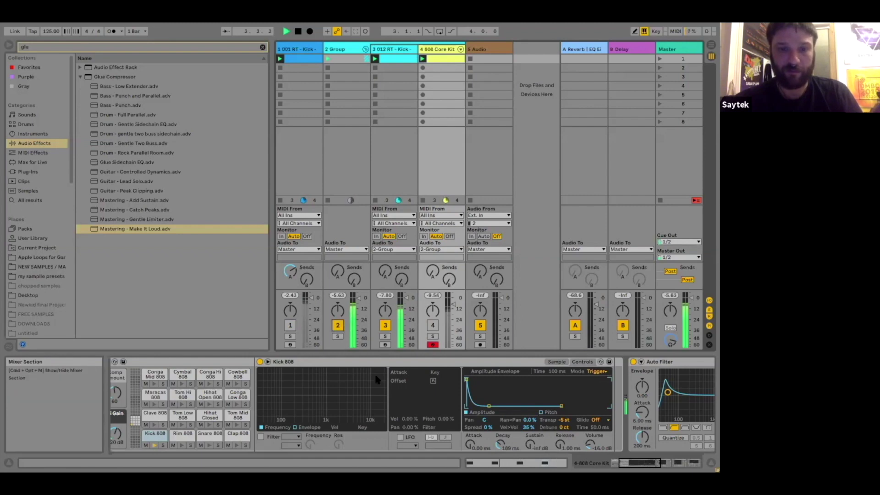
scroll(281, 399, "left", 4)
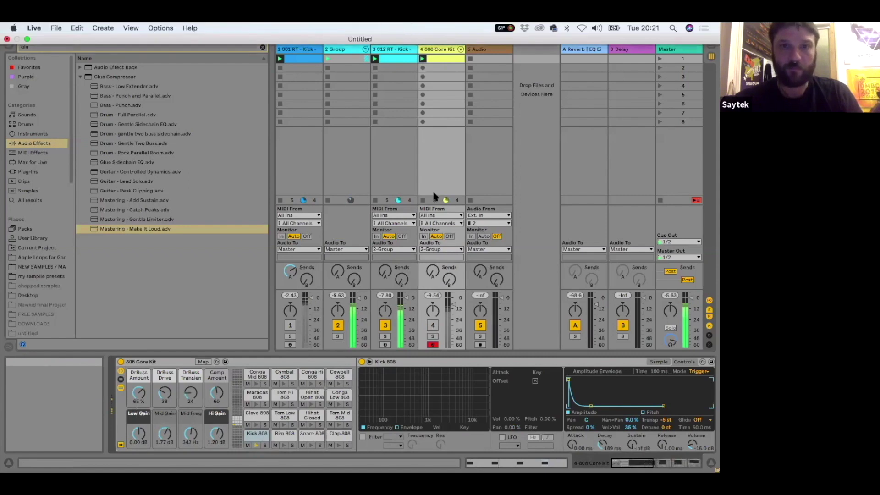
left_click(344, 50)
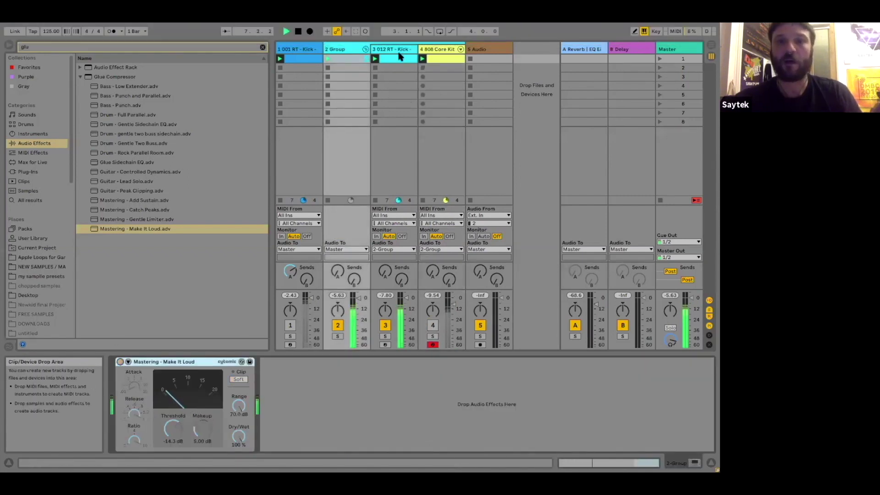
key("space")
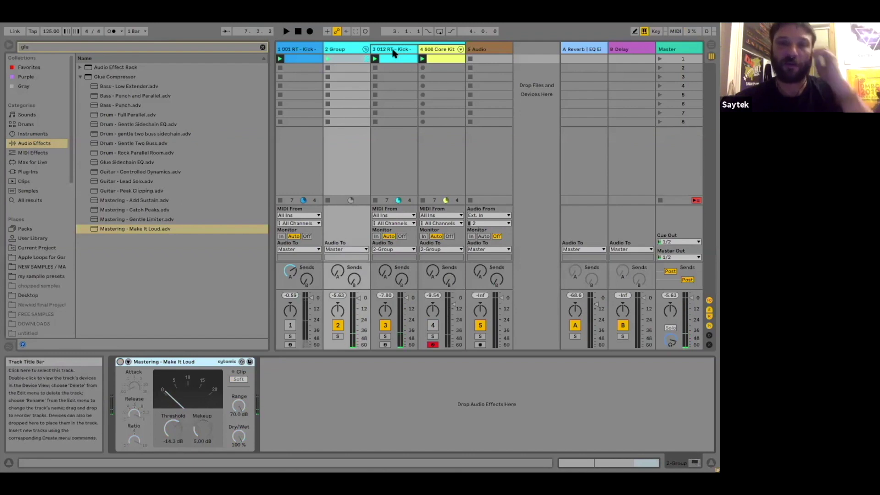
Duplicate the 012 RT Kick track and transpose all notes in the copy's clip down one octave to C2.
left_click(394, 50)
key("ctrl+d")
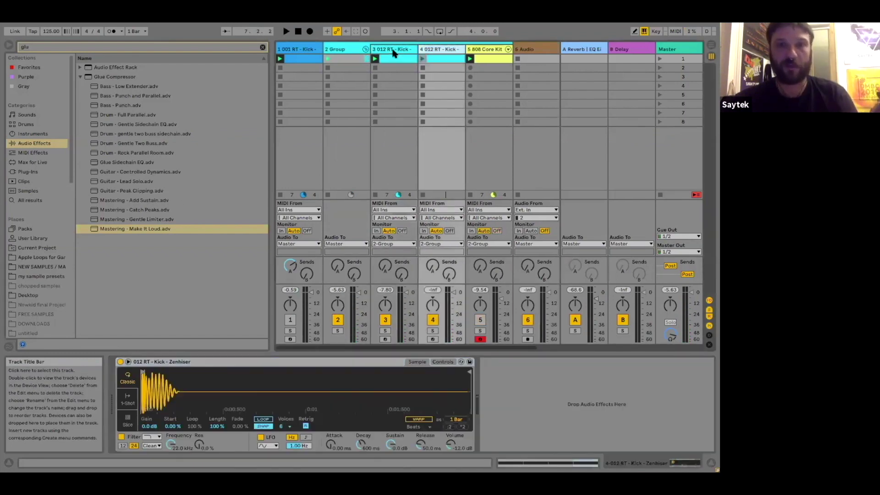
double_click(450, 58)
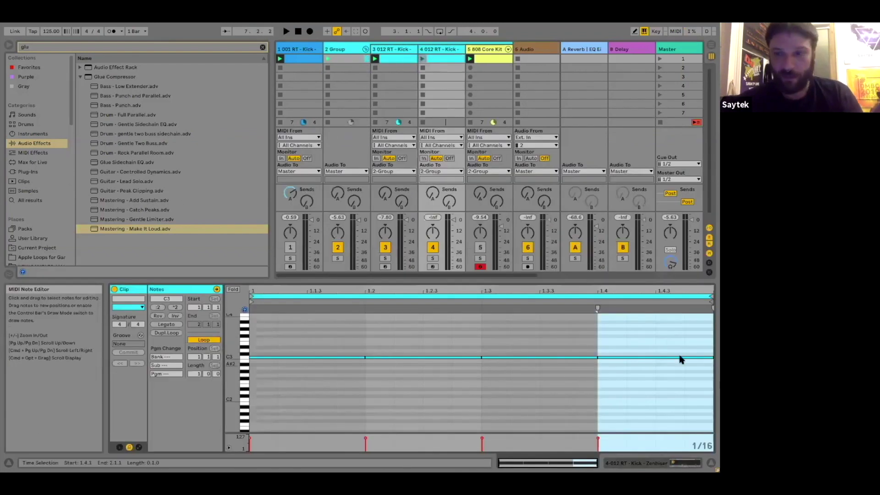
left_click(305, 415)
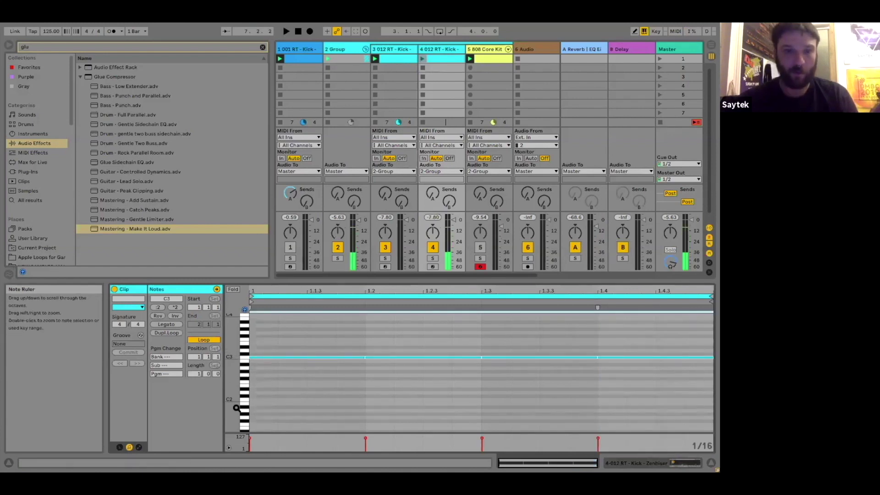
left_click(236, 408)
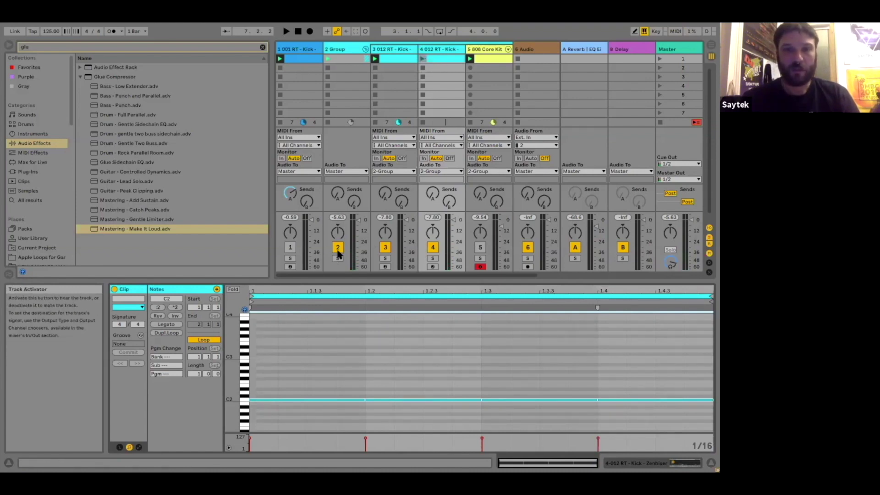
Solo both 012 RT Kick tracks and launch the octave-down clip to hear the two layers together.
left_click(433, 259)
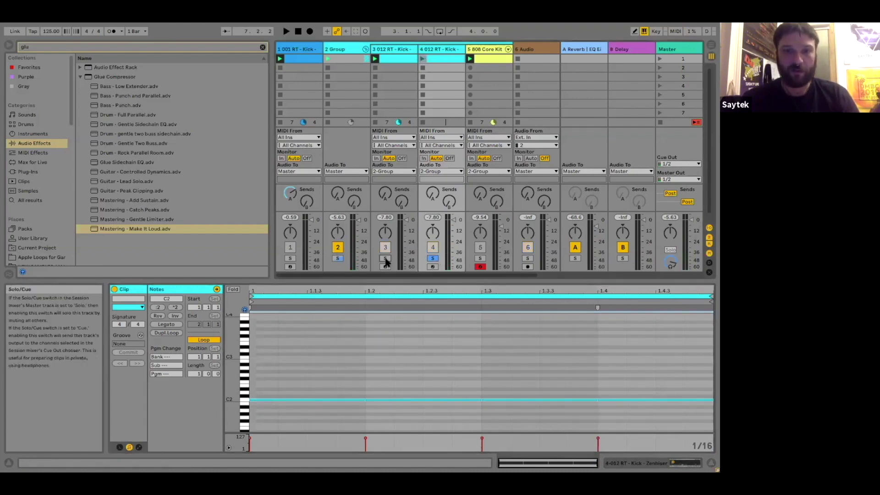
left_click(422, 59)
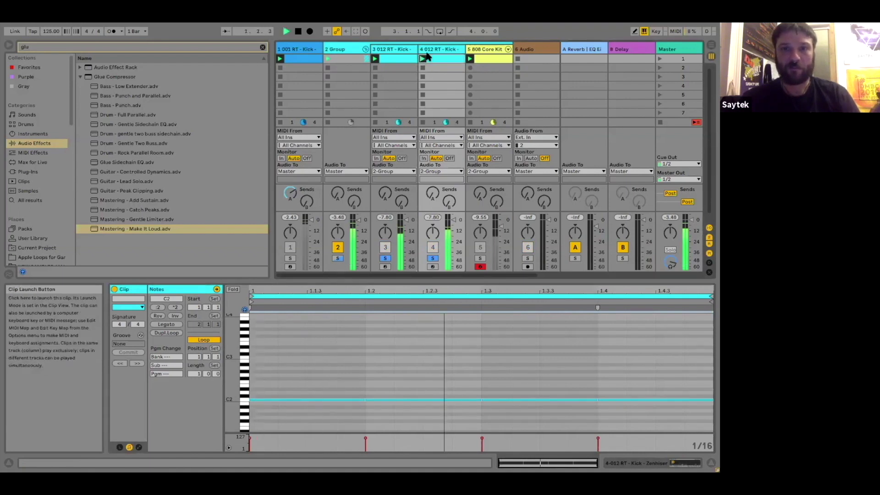
Add Auto Filter to the duplicated kick track and lower its low-pass cutoff to about 235 Hz.
left_click(437, 49)
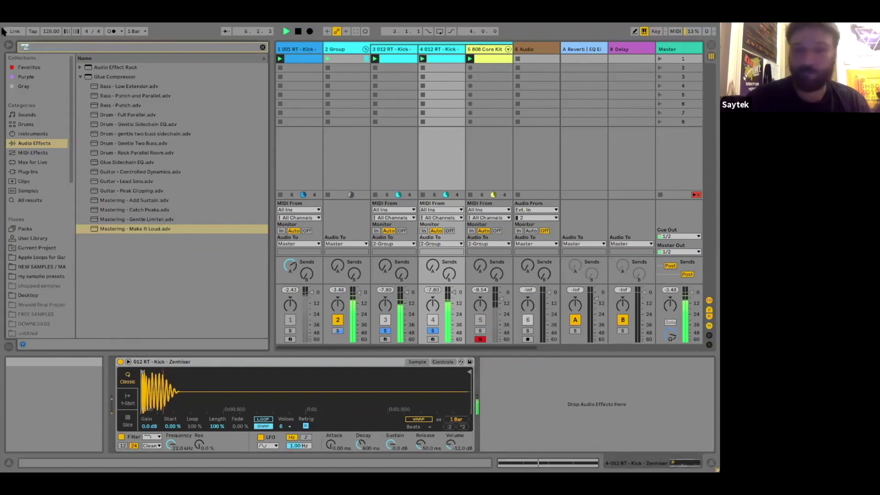
key("BackSpace")
key("BackSpace")
key("BackSpace")
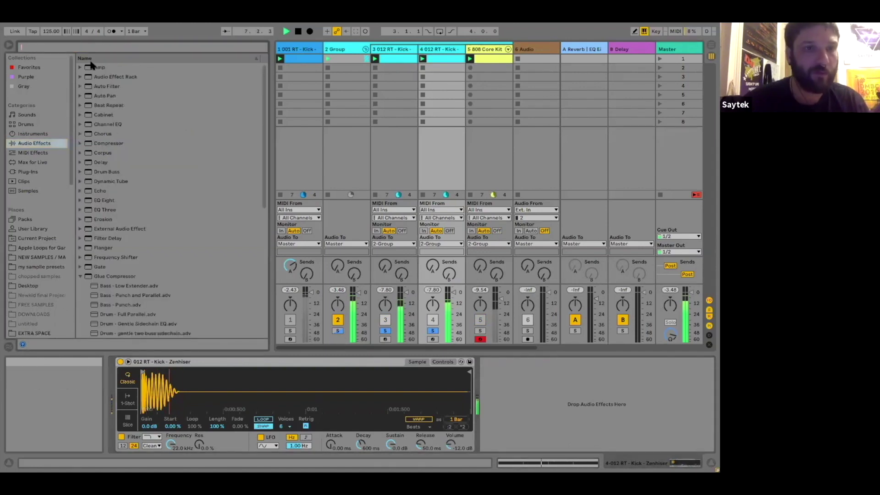
left_click(80, 87)
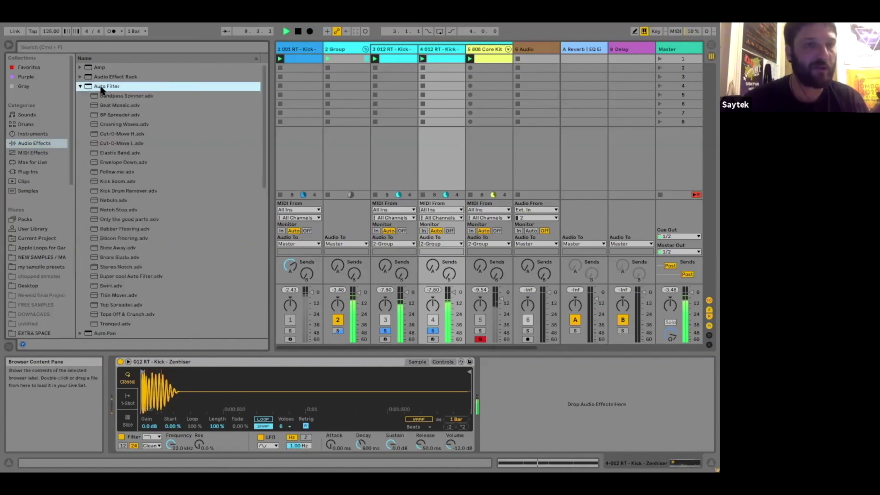
key("Return")
left_click_drag(596, 411, 544, 417)
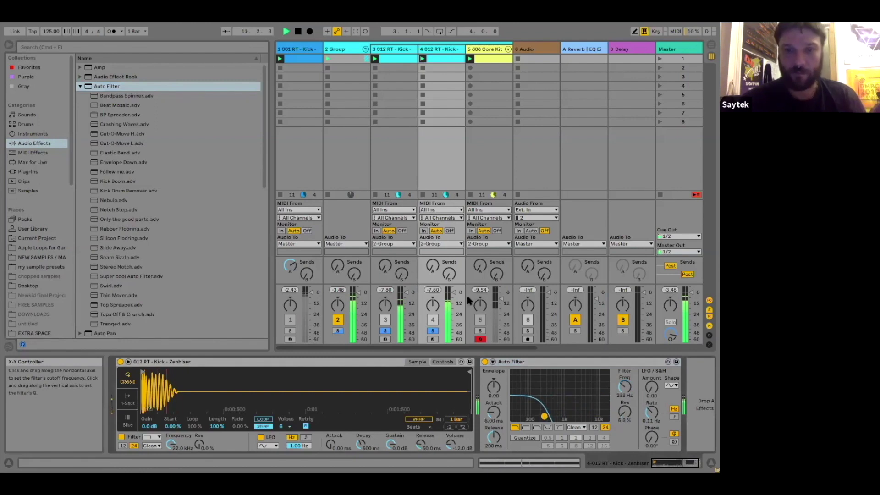
Compare the layers by toggling solo on the filtered duplicate, and take the original 012 RT Kick track out of solo.
left_click(431, 331)
left_click(431, 331)
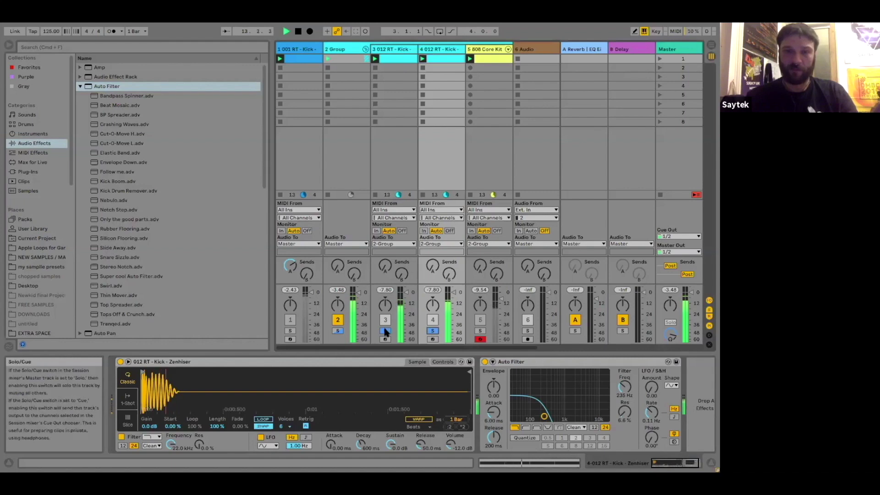
left_click(385, 331)
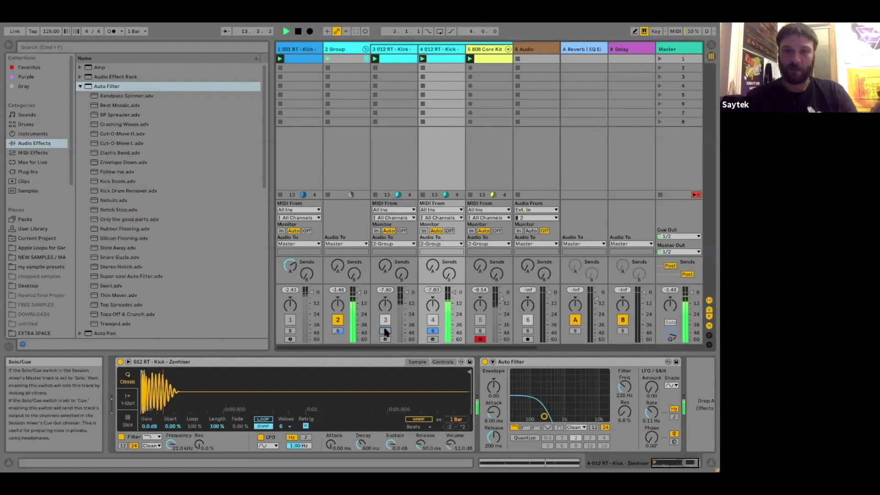
left_click(453, 293)
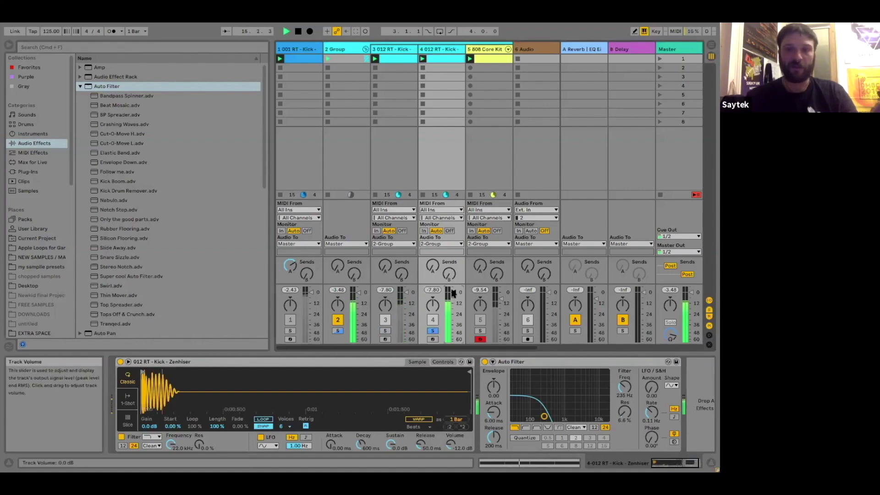
Turn on Warp for the duplicated kick's sample and launch the first scene.
left_click(29, 134)
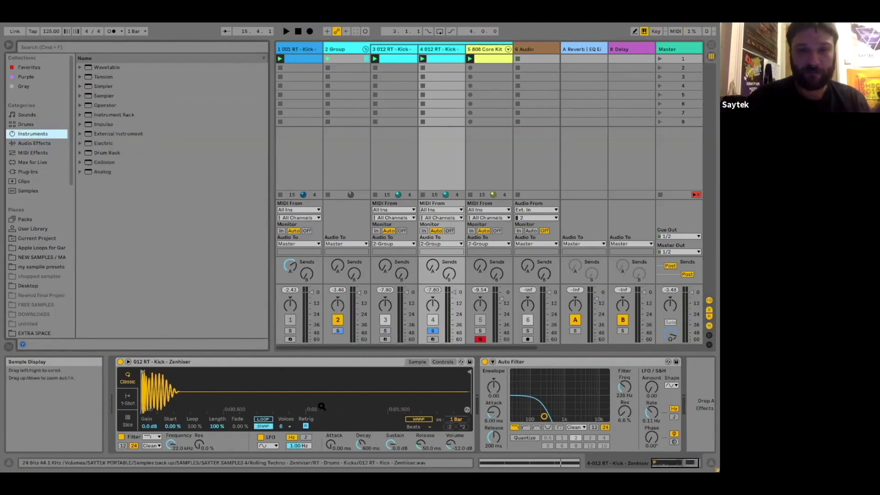
left_click(418, 419)
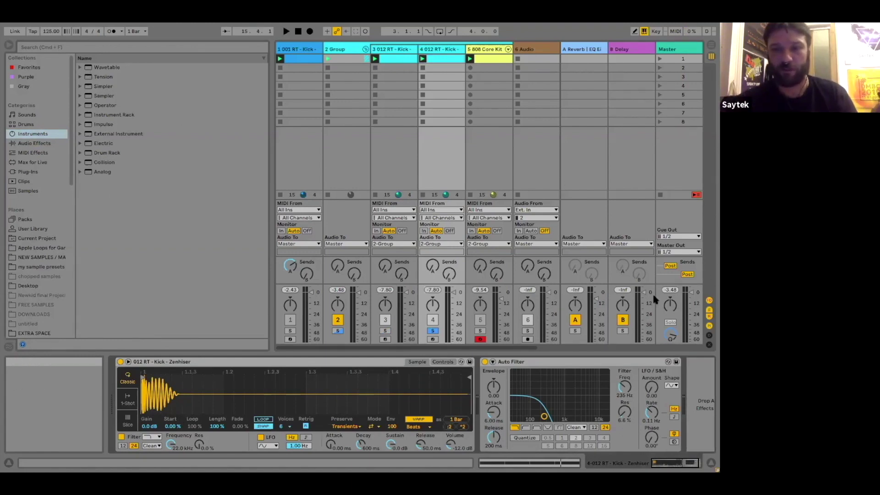
left_click(660, 59)
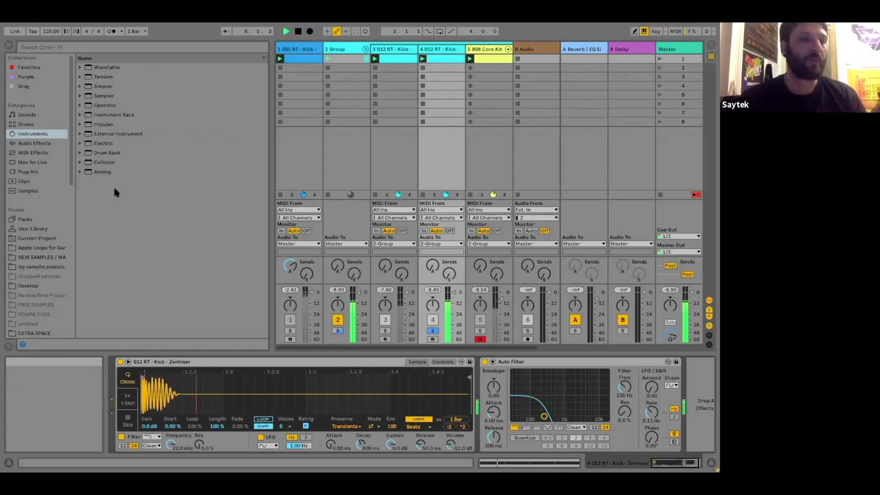
Add EQ Eight after Auto Filter on the duplicated kick and set its first band to a 48 dB low cut during playback.
left_click(32, 143)
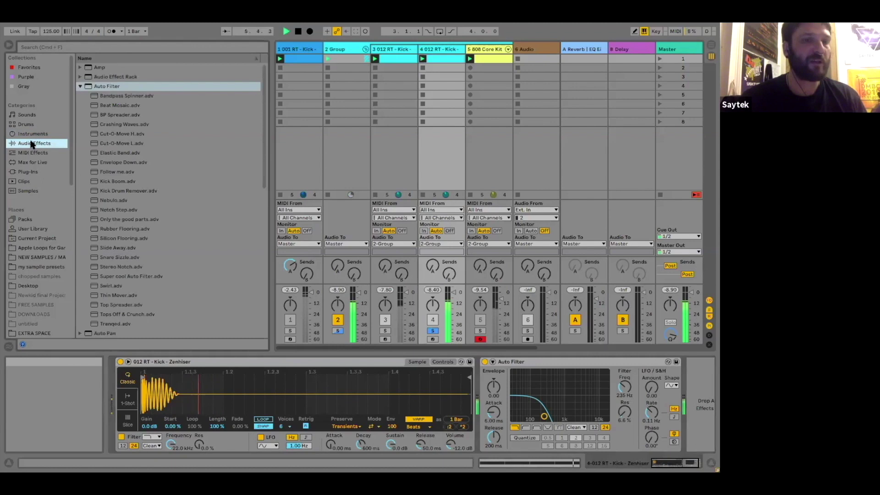
left_click(81, 86)
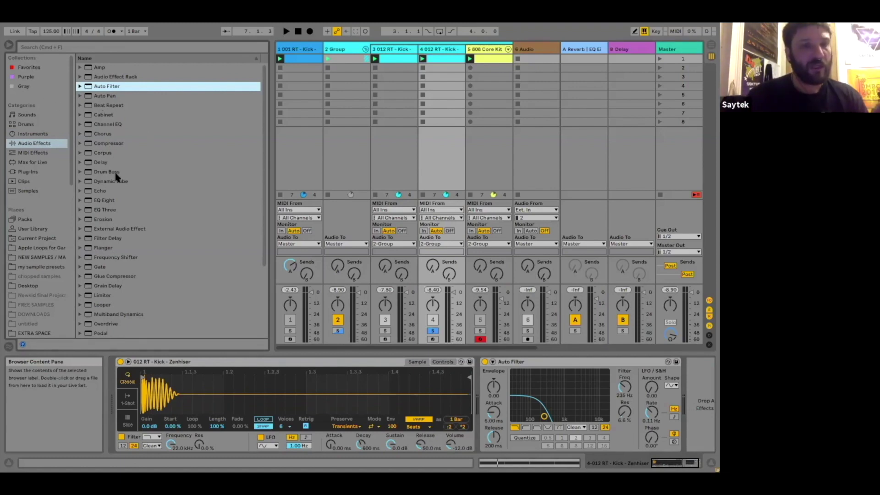
double_click(105, 202)
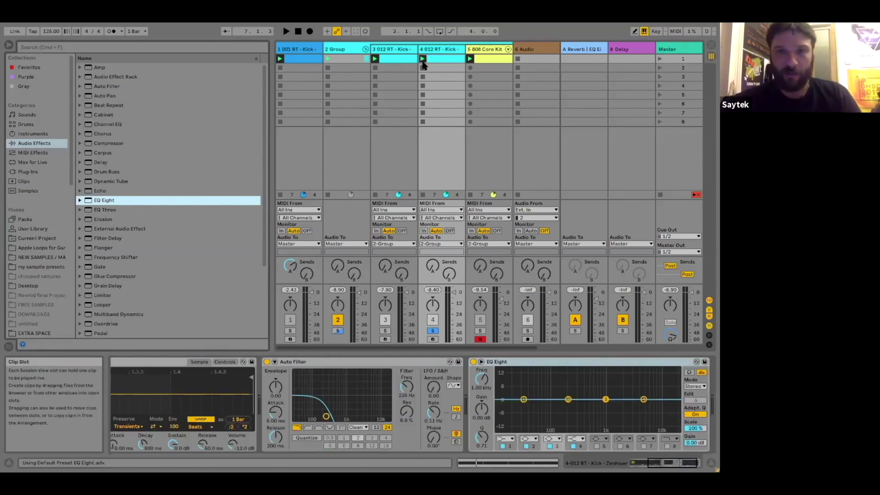
key("space")
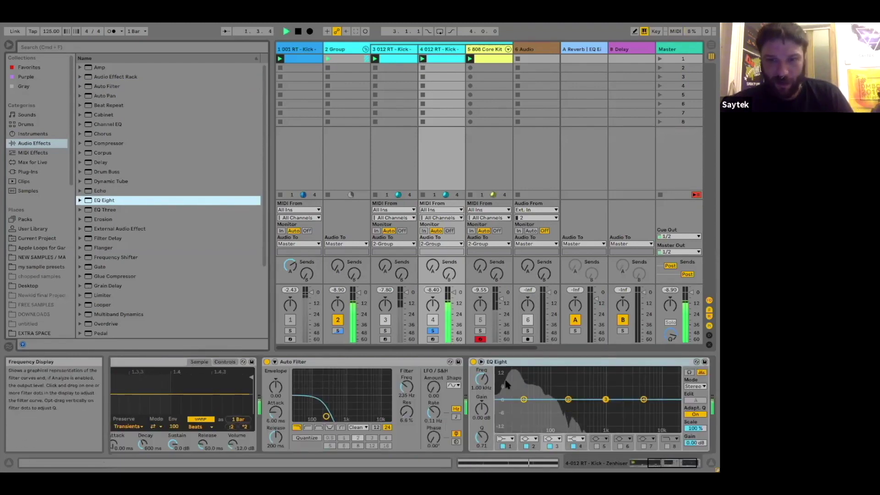
left_click(510, 439)
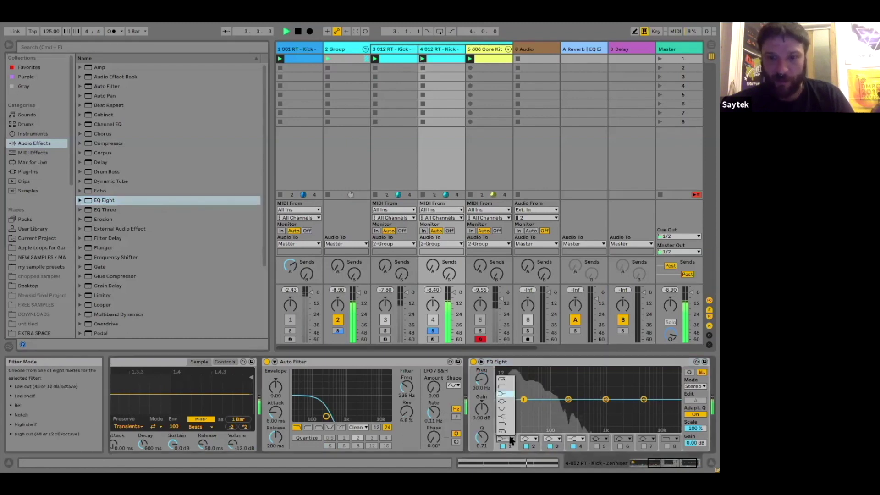
left_click(503, 380)
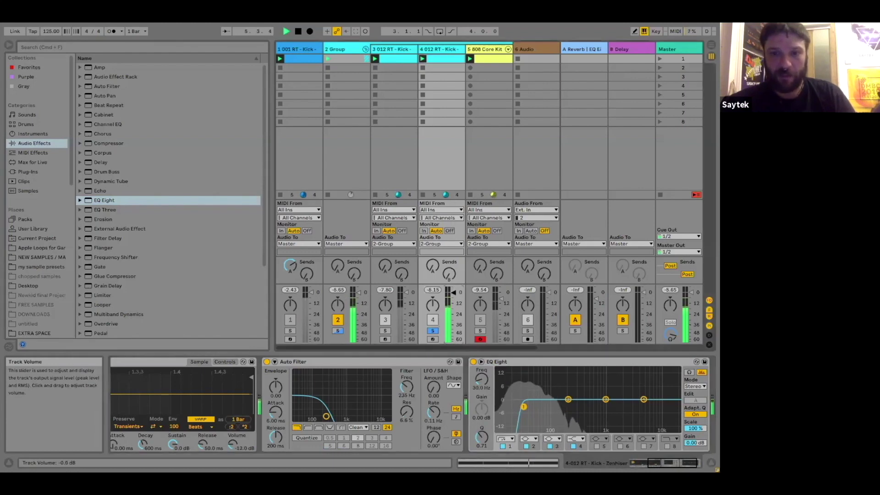
Delete EQ Eight from the duplicated kick's device chain.
scroll(476, 403, "right", 2)
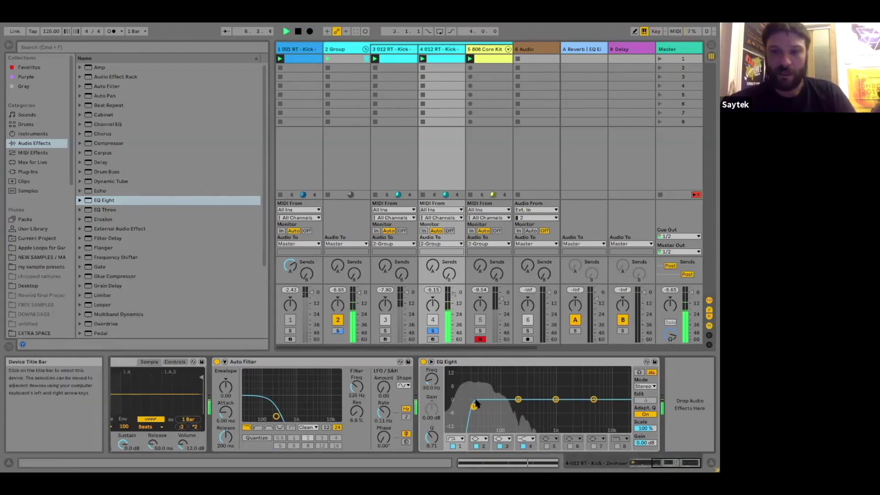
scroll(476, 403, "left", 4)
scroll(476, 403, "right", 3)
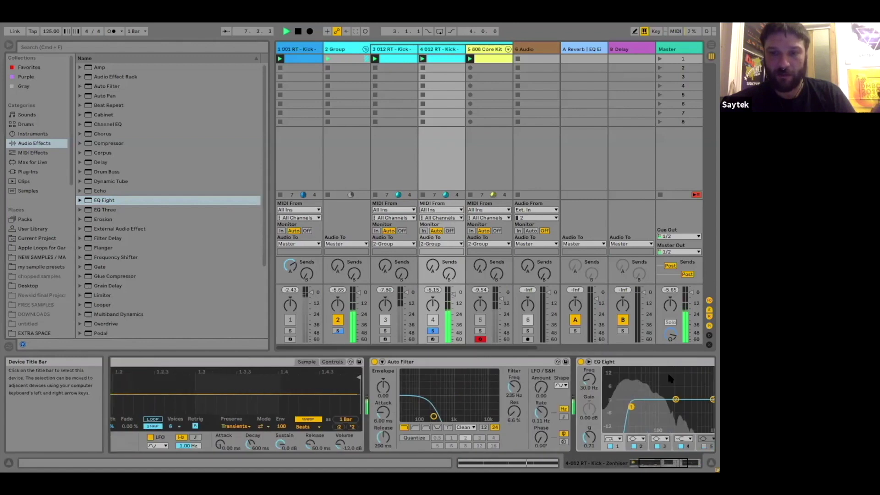
left_click(659, 362)
key("Delete")
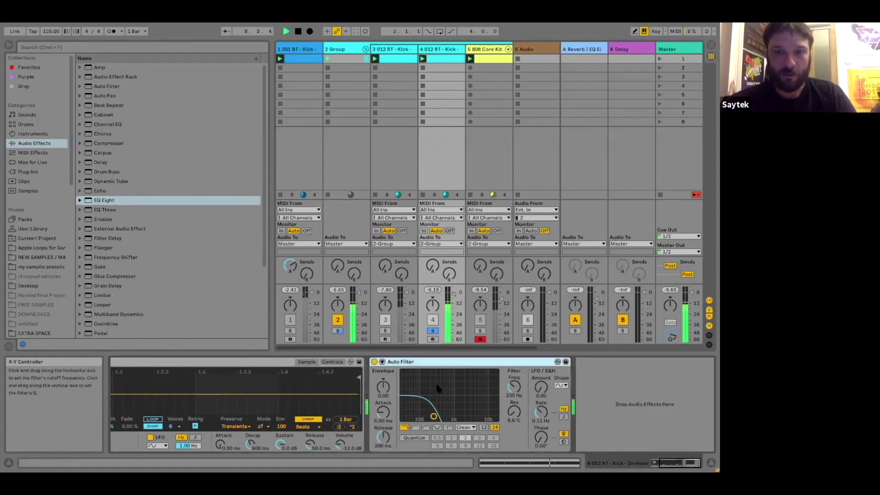
Add a fresh EQ Eight after Auto Filter with its first band as a 48 dB low cut at about 22 Hz.
double_click(105, 200)
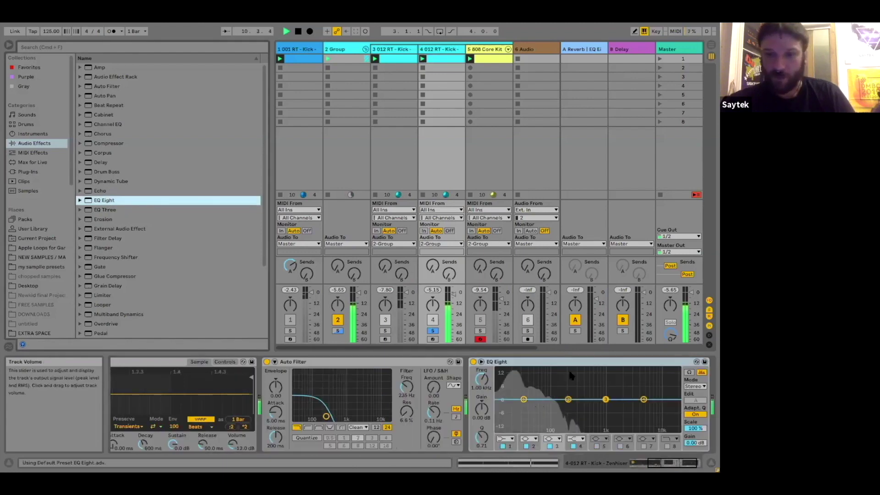
left_click(508, 439)
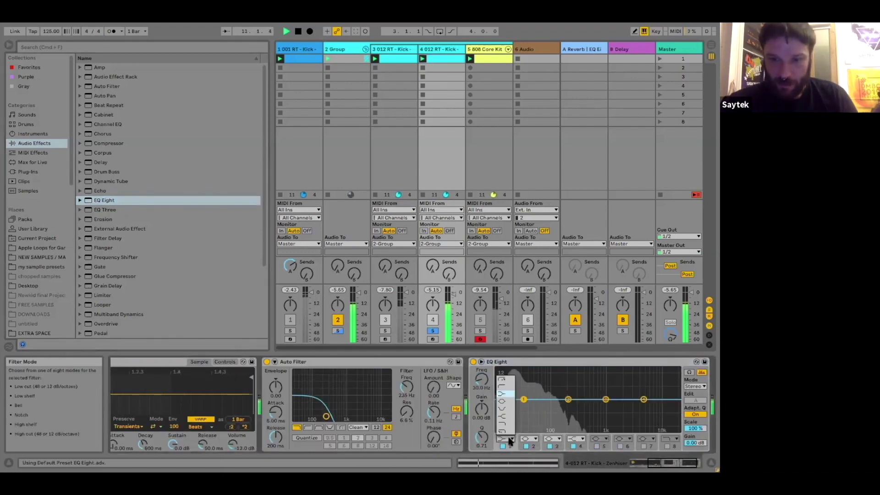
left_click(502, 379)
left_click_drag(524, 411, 517, 411)
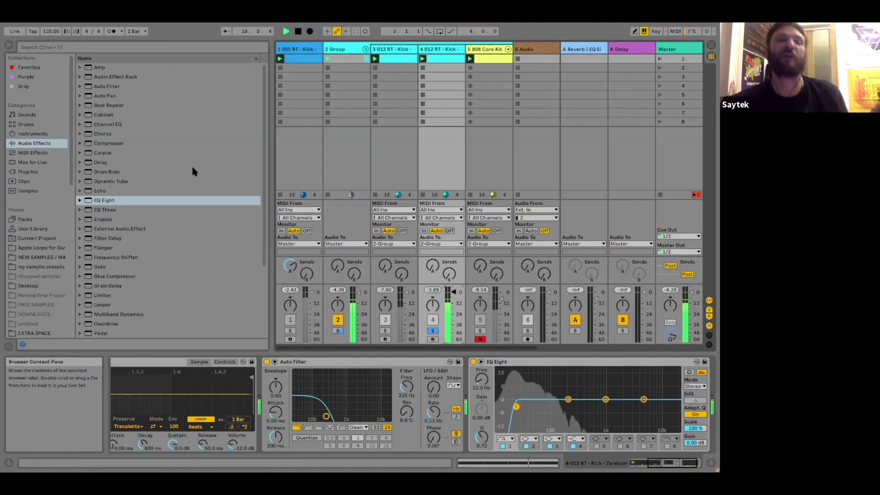
Copy the Saturator from the 808 Core Kit track to after EQ Eight on the track 4 kick, and audition it with track 3 also soloed.
left_click(486, 53)
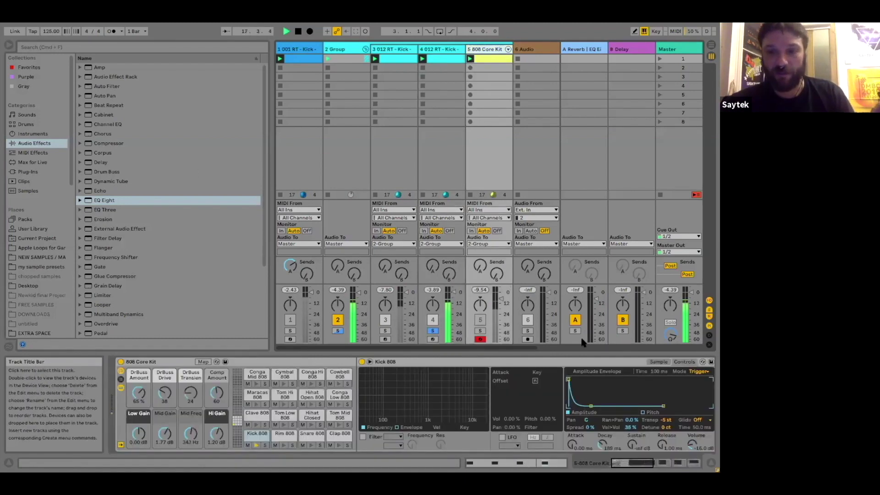
scroll(588, 412, "right", 5)
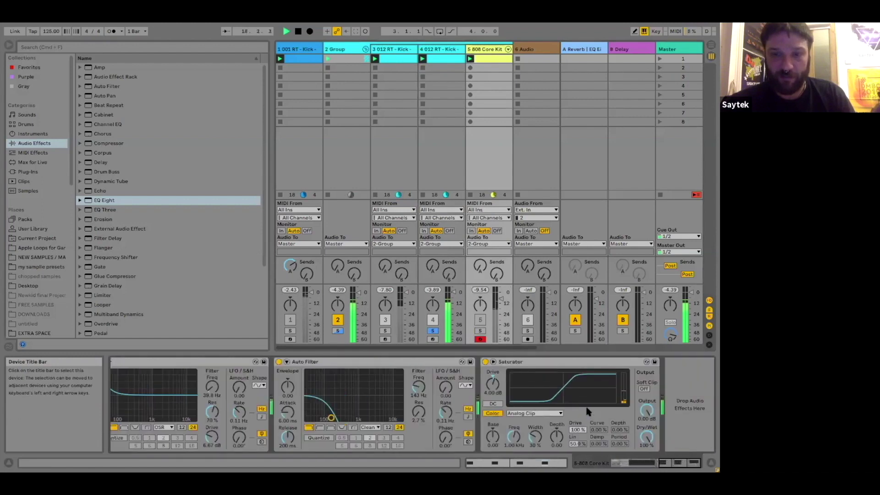
left_click(546, 362)
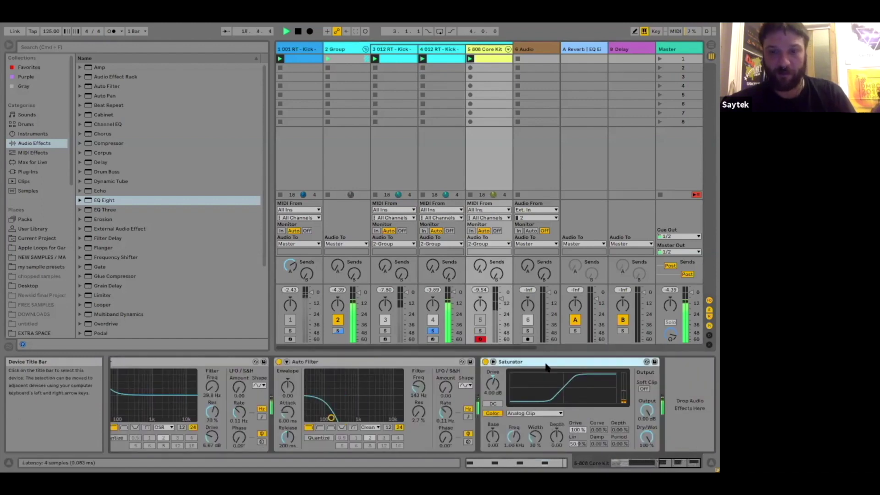
left_click(435, 52)
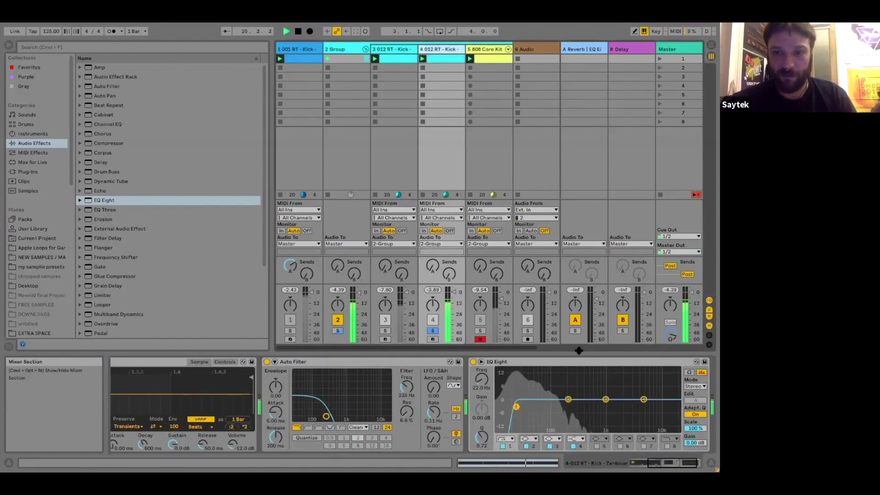
scroll(596, 399, "right", 3)
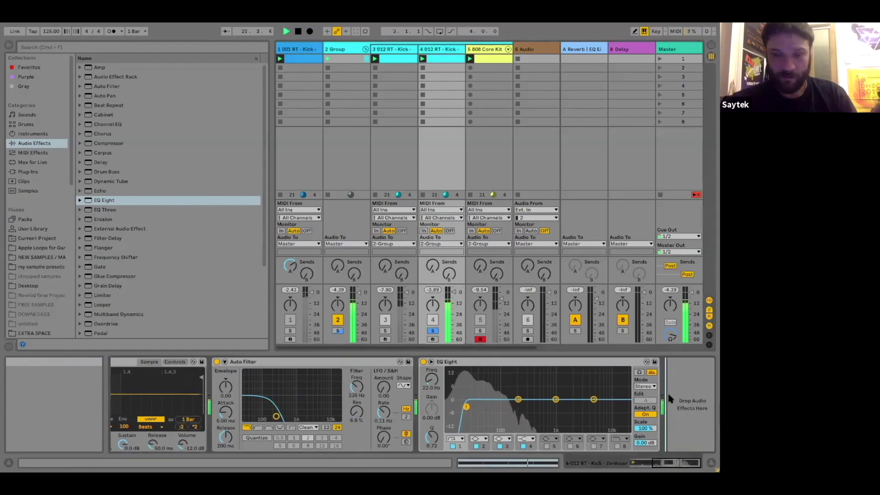
key("super+v")
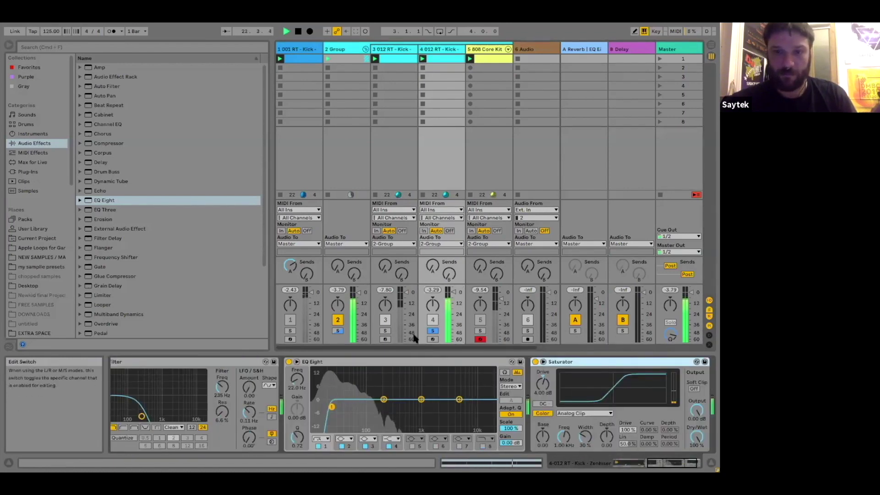
left_click(385, 331, "super")
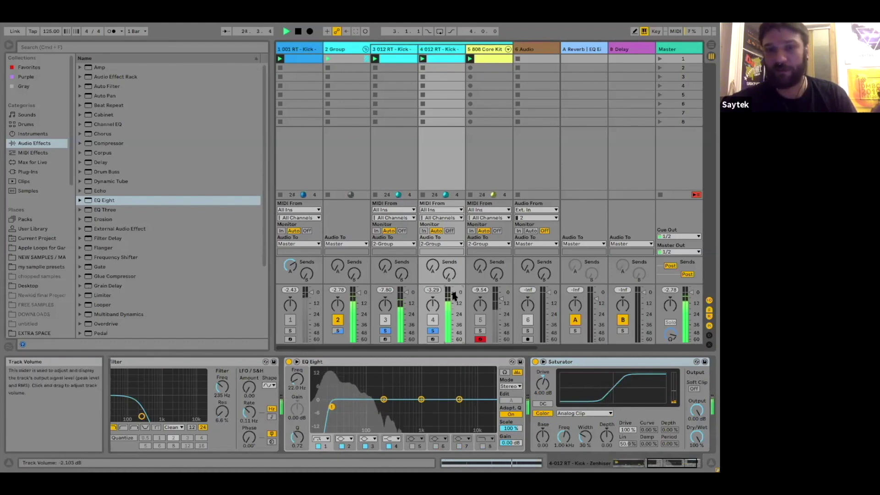
key("space")
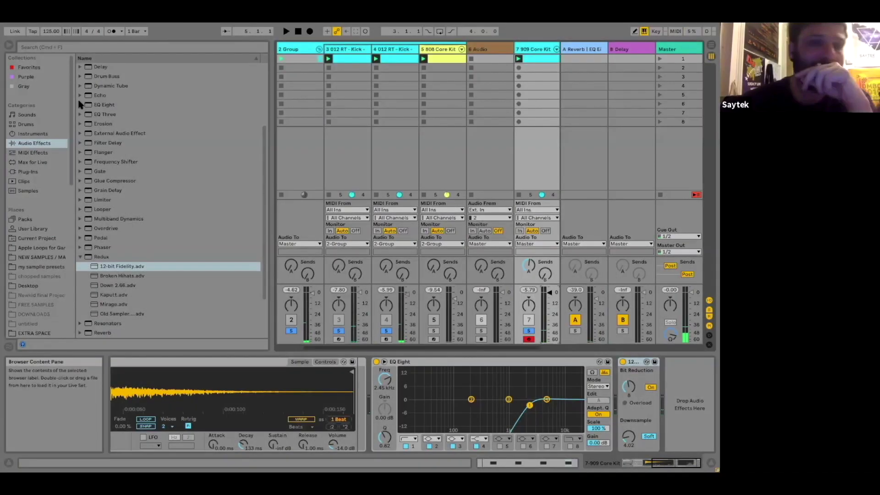
Insert a new MIDI track after the 909 Core Kit track, with the drum presets shown in the browser.
scroll(401, 158, "right", 2)
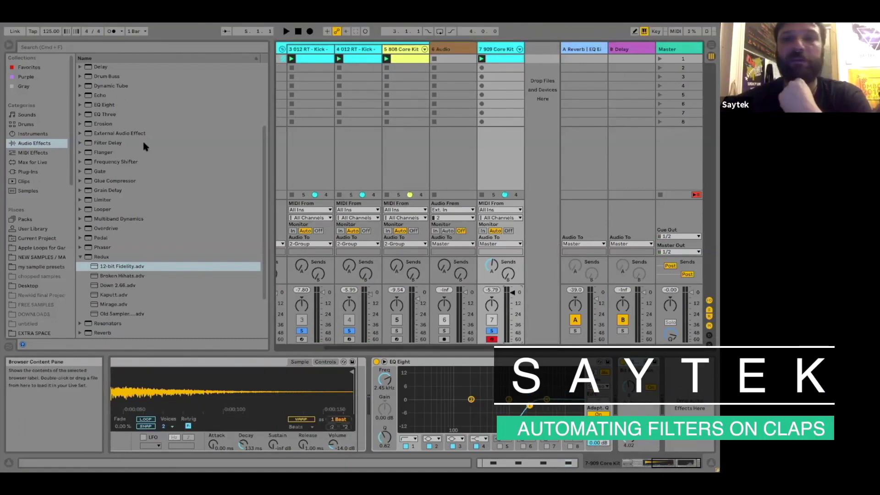
mouse_move(105, 27)
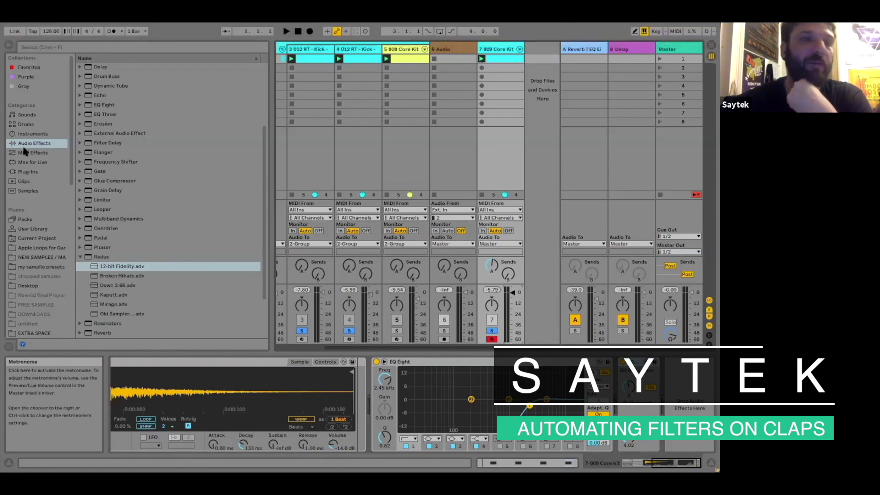
left_click(24, 124)
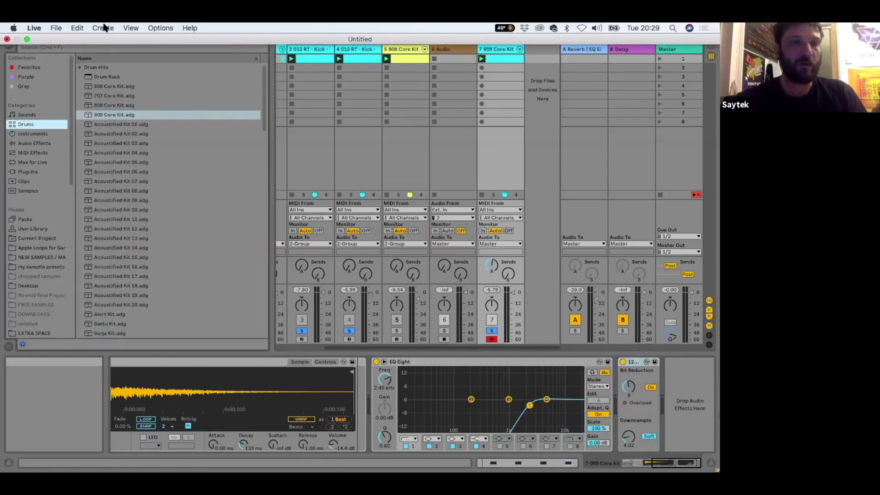
left_click(103, 28)
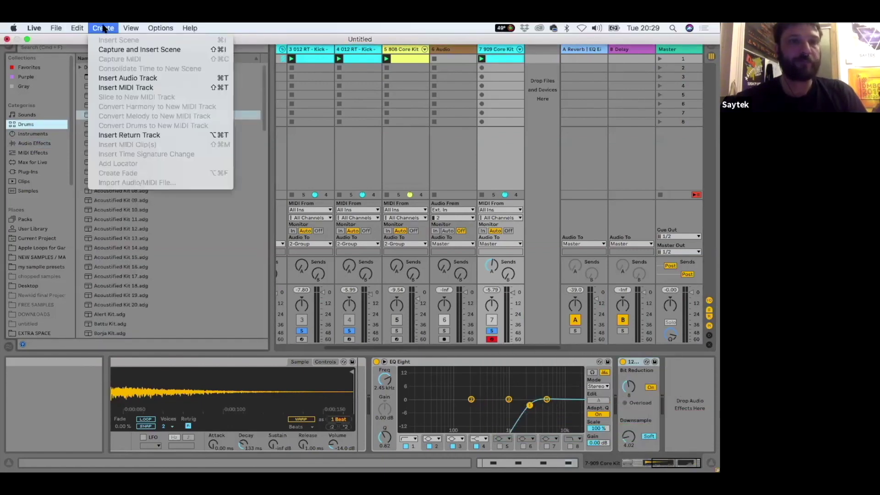
left_click(136, 88)
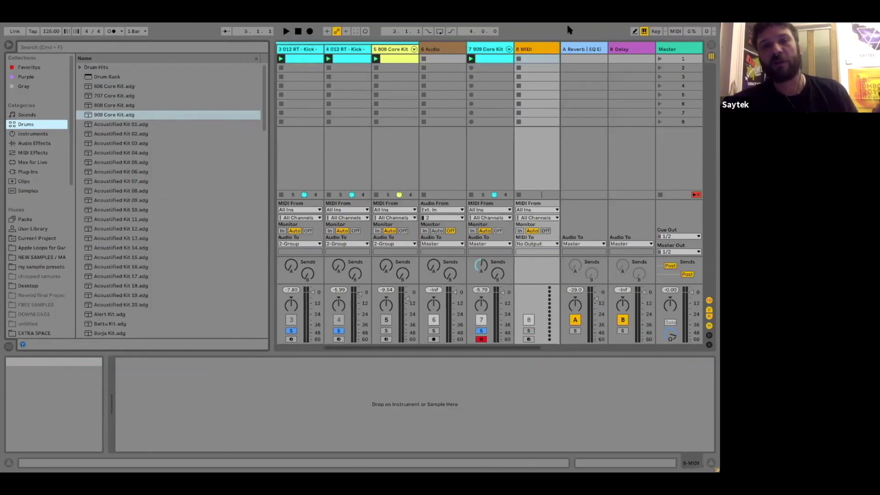
Load the 808 Core Kit preset onto the new MIDI track.
left_click(95, 116)
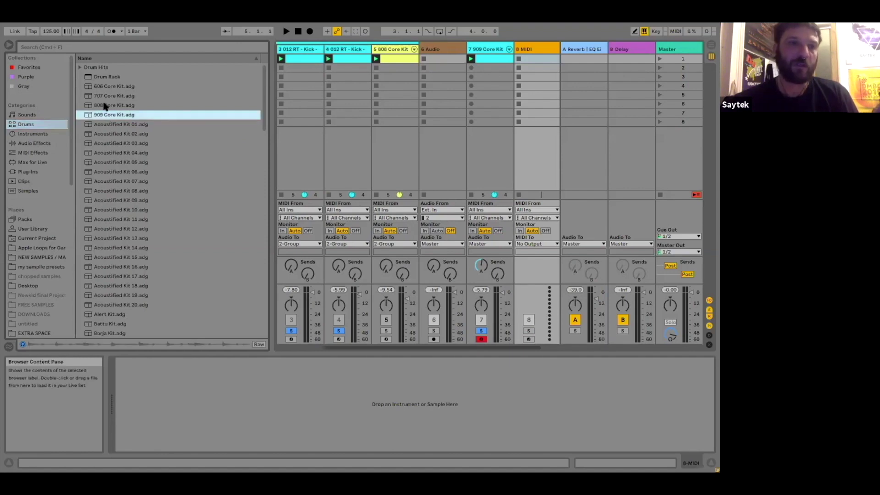
left_click(104, 107)
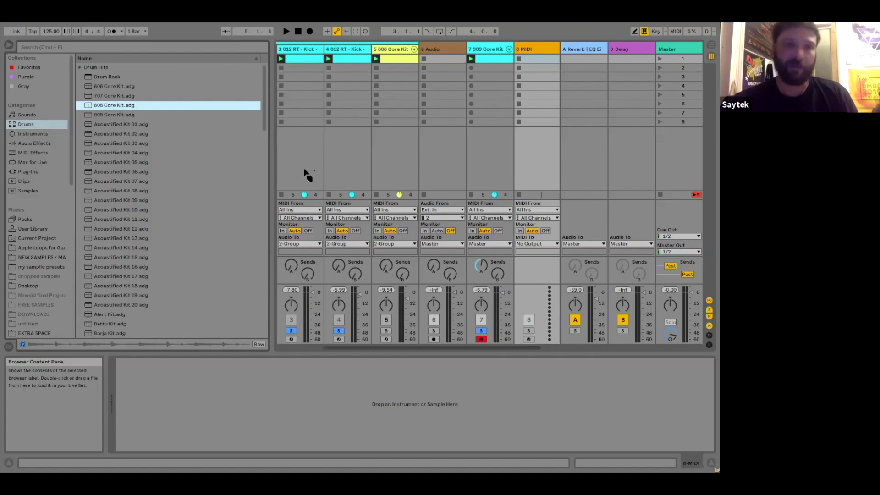
left_click(465, 145)
left_click(534, 50)
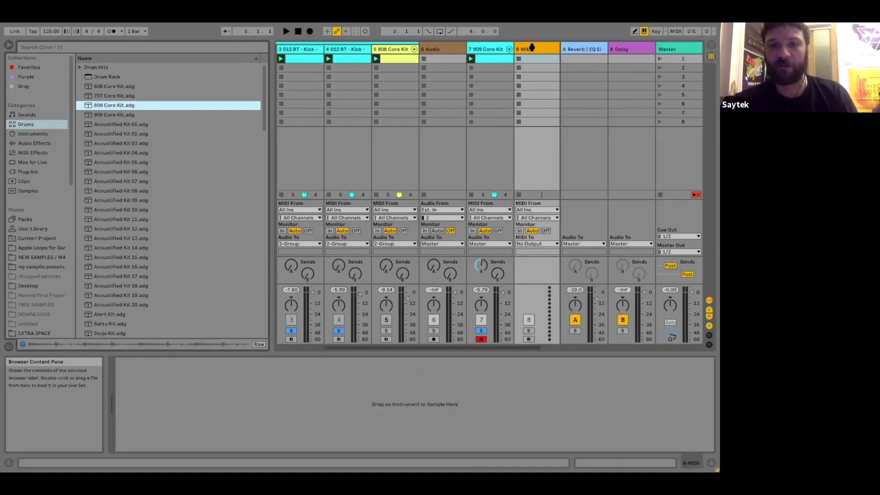
left_click_drag(533, 49, 533, 50)
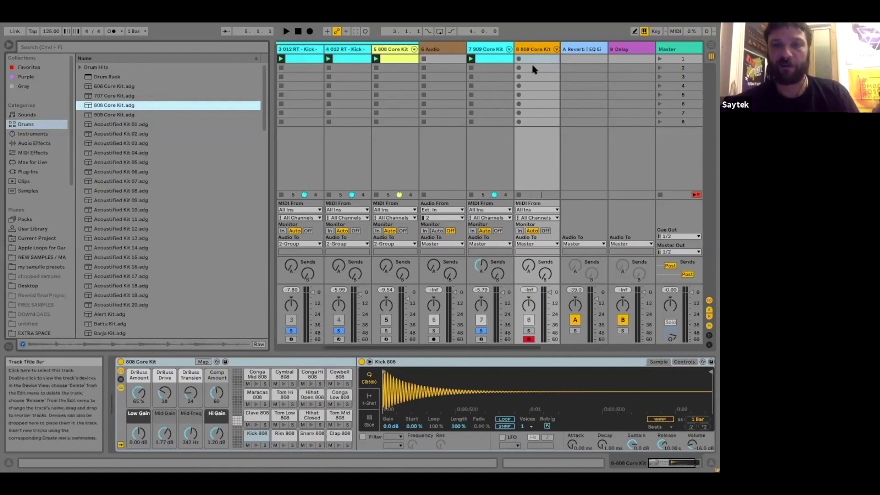
Create a MIDI clip in the new 808 track's first slot with Clap 808 notes on beats 1.2 and 1.4.
double_click(531, 59)
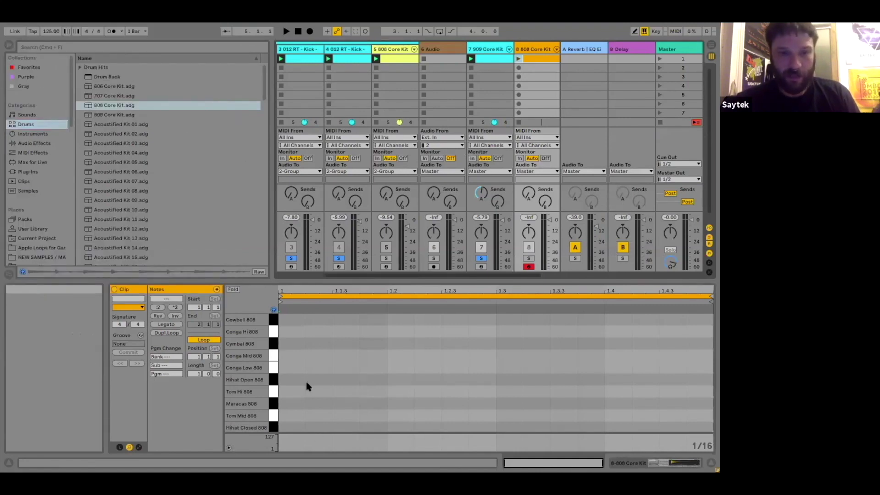
scroll(311, 389, "down", 4)
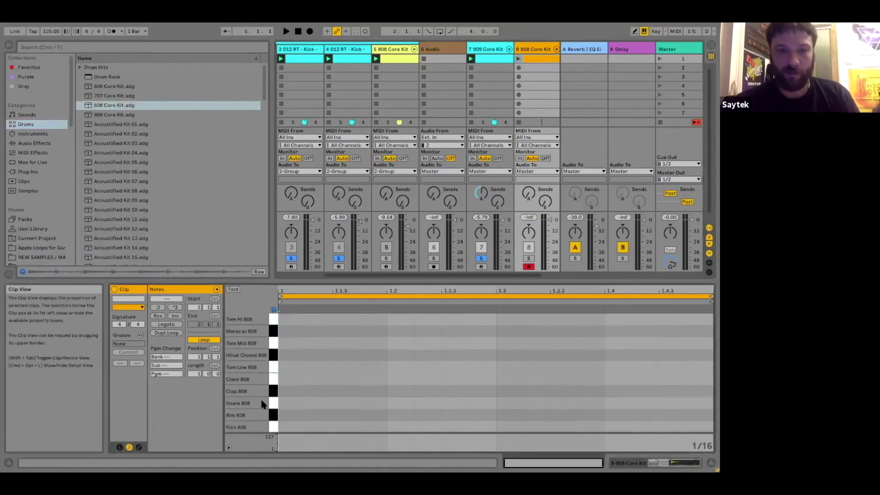
double_click(401, 390)
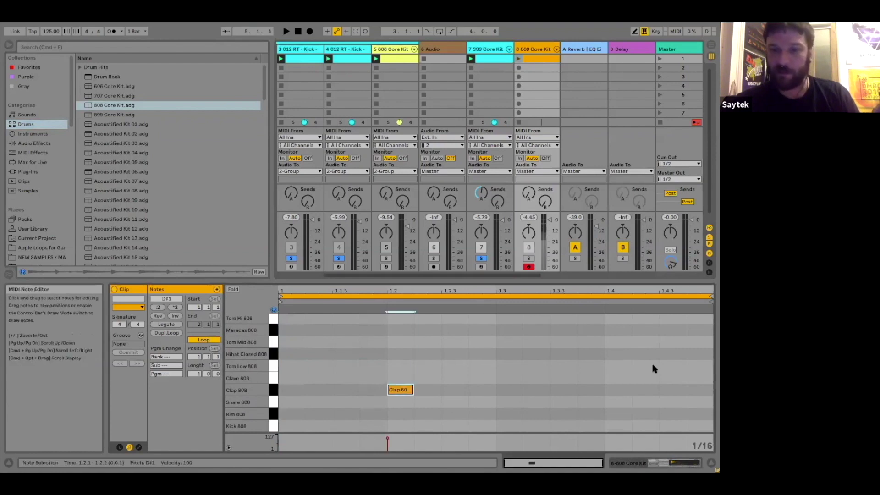
double_click(616, 390)
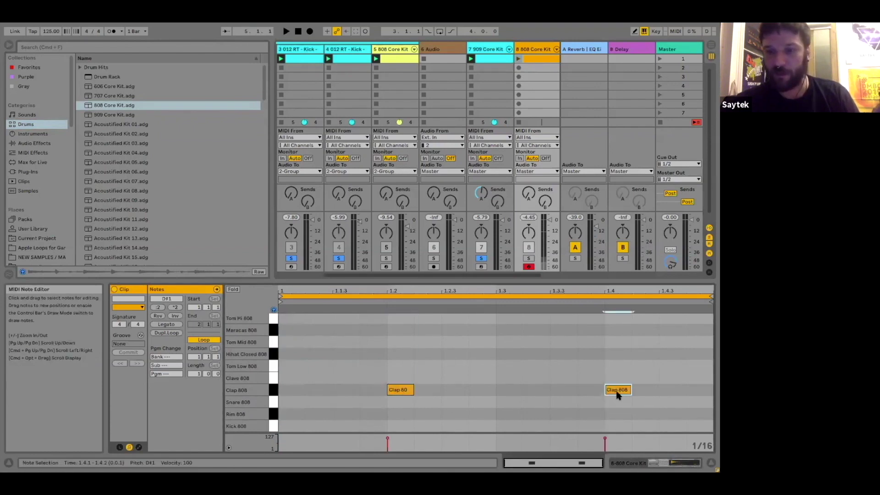
Launch the first scene with the new clap track also soloed and lower that track's volume to -5.0 dB.
left_click(660, 59)
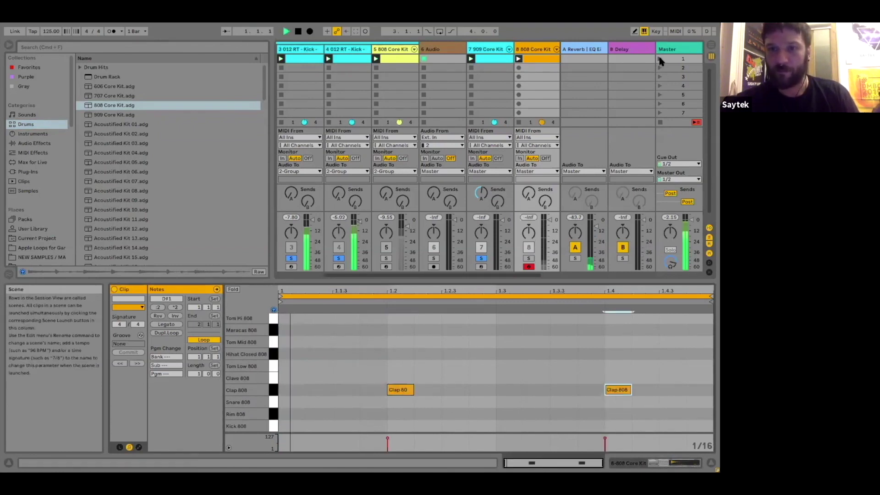
left_click(529, 258)
key("space")
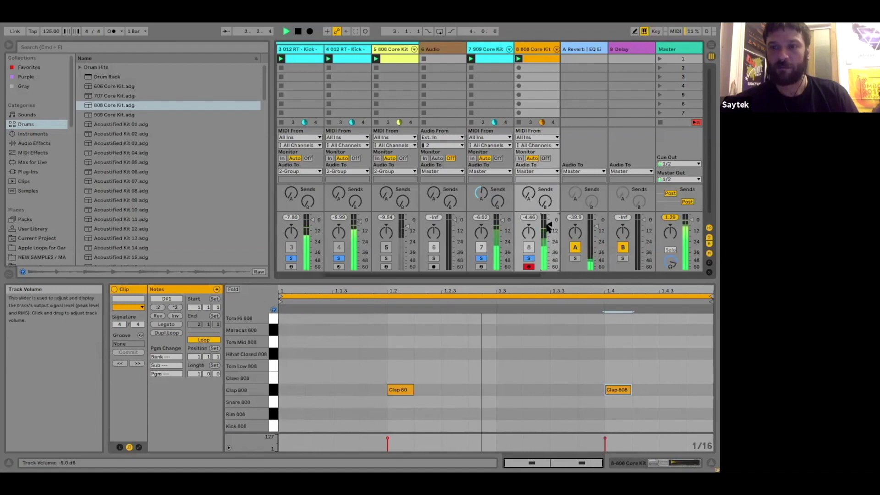
key("space")
Replace the two claps with Clap 808 notes at 1.1.2, 1.2, 1.2.3, 1.3.2, 1.4 and 1.4.3, and play the pattern.
left_click_drag(658, 381, 361, 459)
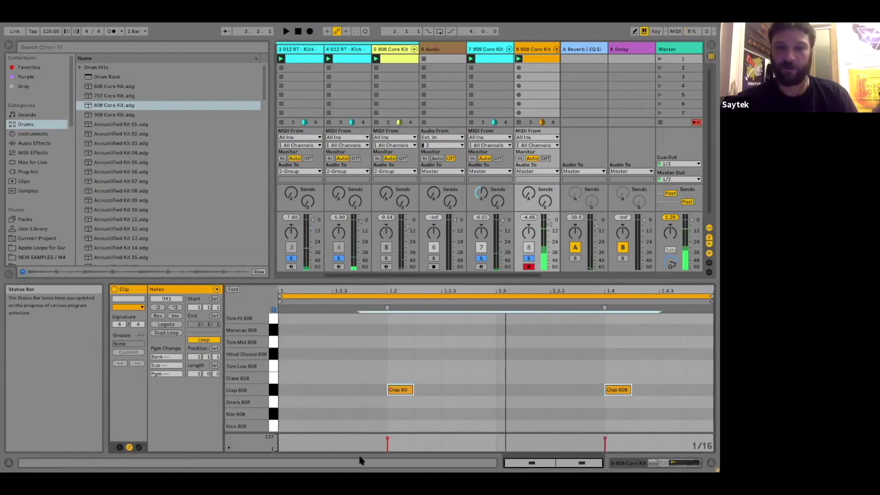
key("Delete")
double_click(318, 391)
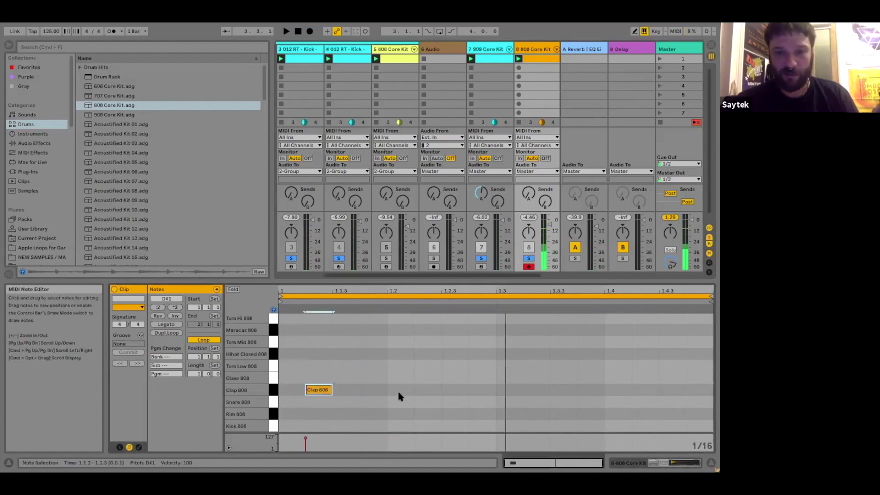
double_click(409, 392)
double_click(461, 392)
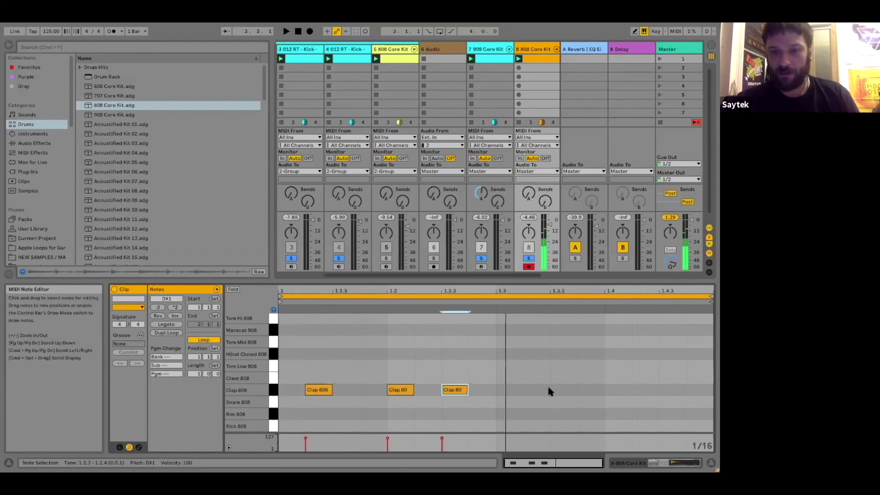
double_click(547, 390)
double_click(620, 391)
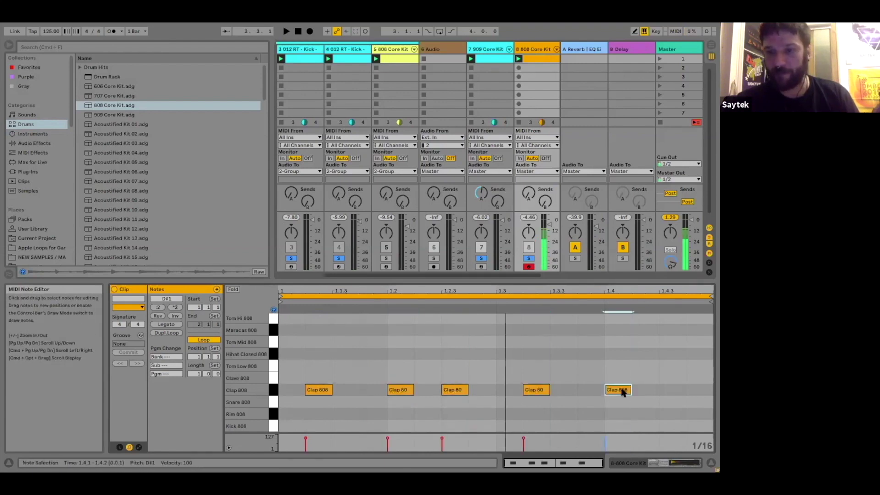
double_click(673, 390)
key("space")
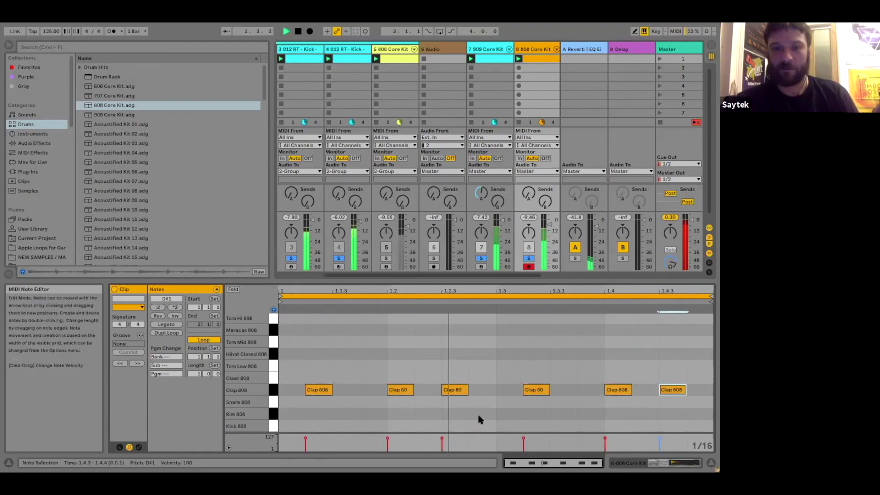
Show the Clap 808 pad's Simpler controls and set its transpose to -6 st during playback.
left_click(532, 49)
key("space")
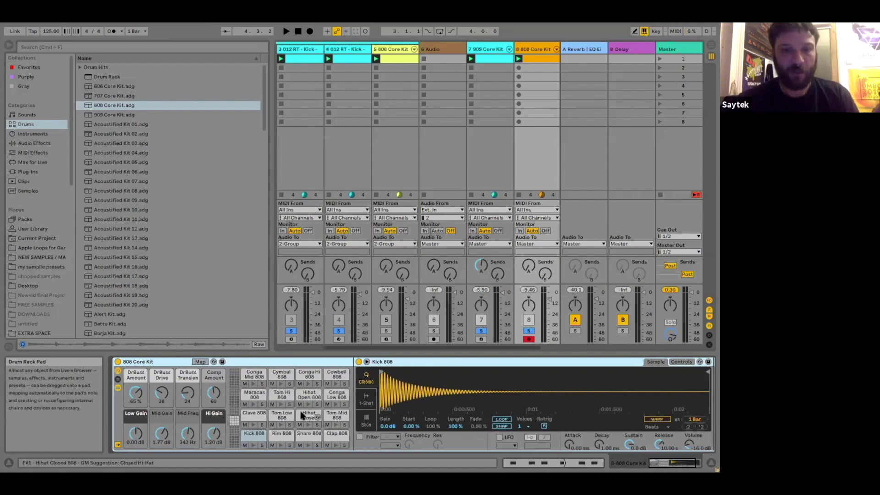
left_click(332, 435)
scroll(530, 389, "right", 3)
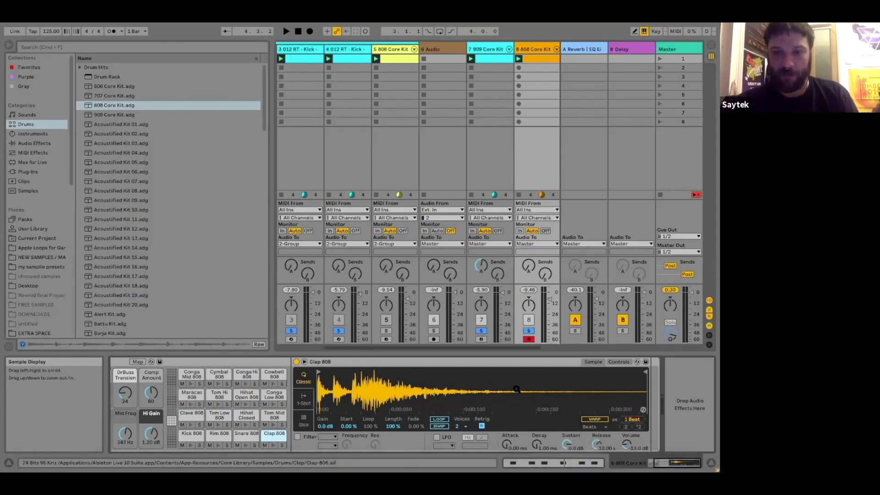
key("space")
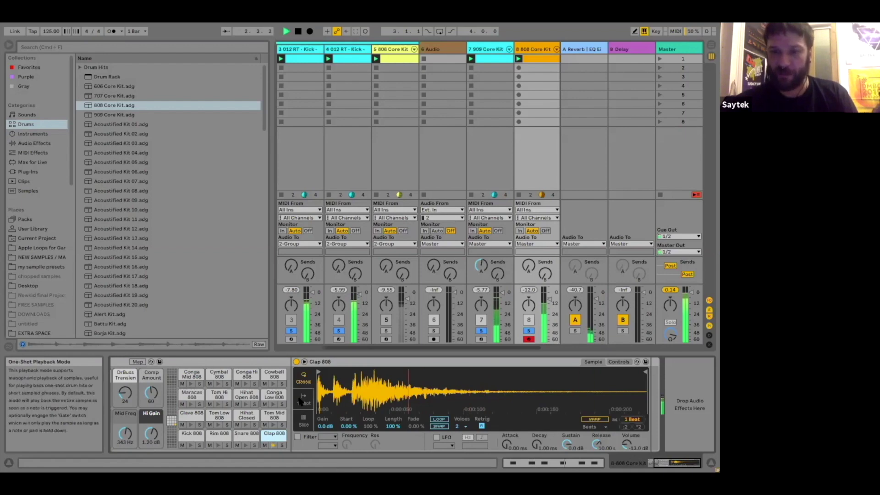
left_click(617, 362)
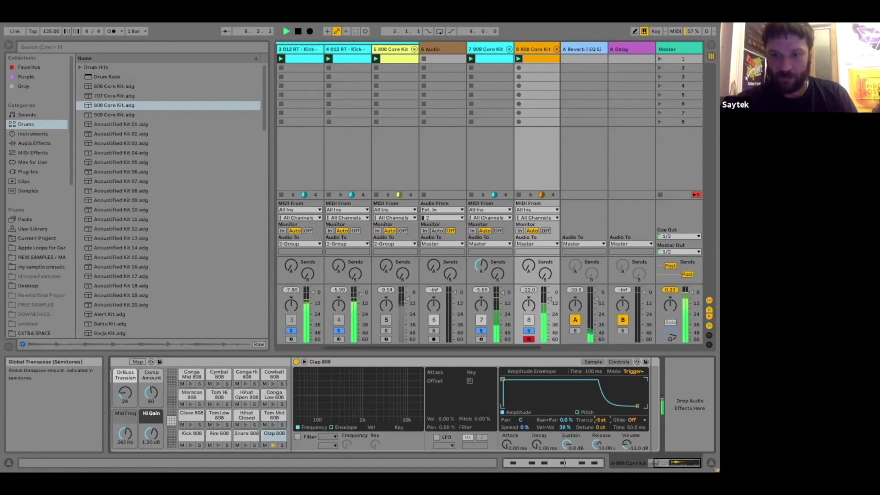
Lower the clap track's volume to -10.0 dB and show the audio effects in the browser.
left_click_drag(549, 301, 550, 314)
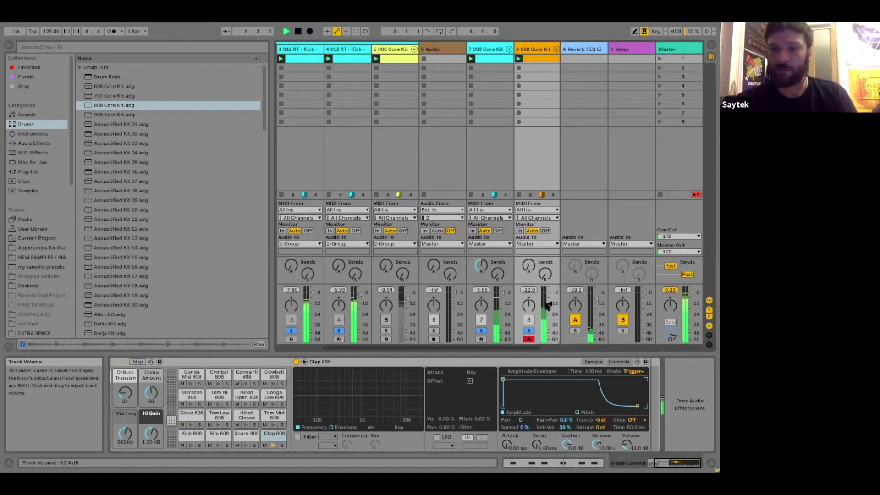
left_click_drag(549, 300, 549, 302)
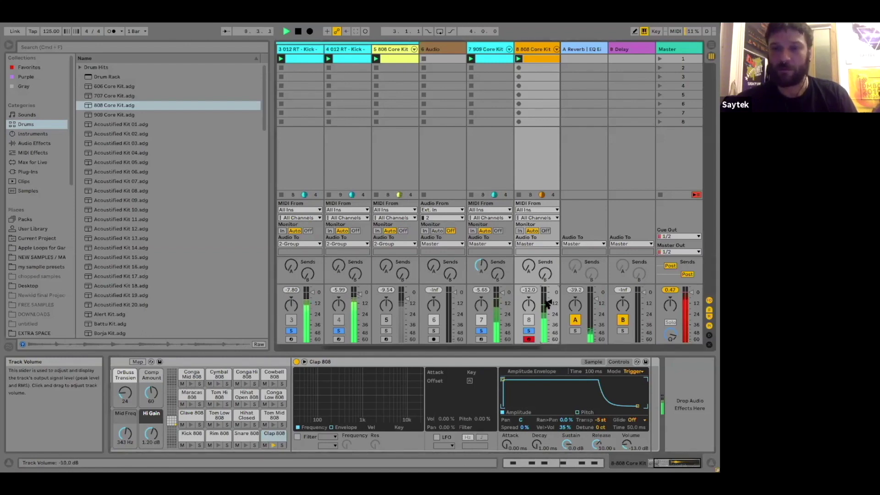
left_click(35, 143)
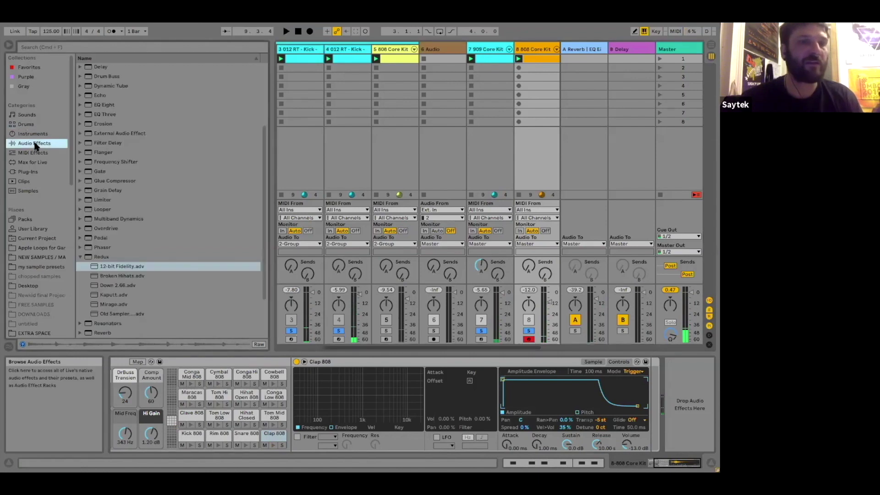
left_click(32, 162)
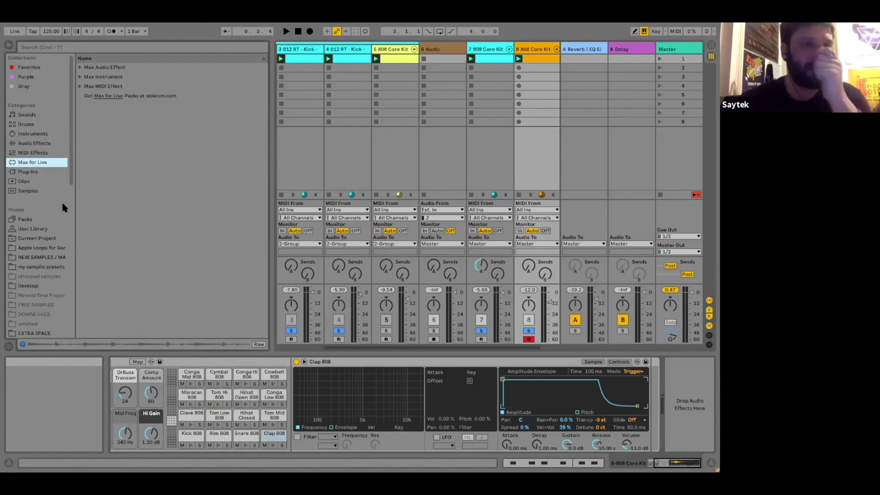
left_click(44, 153)
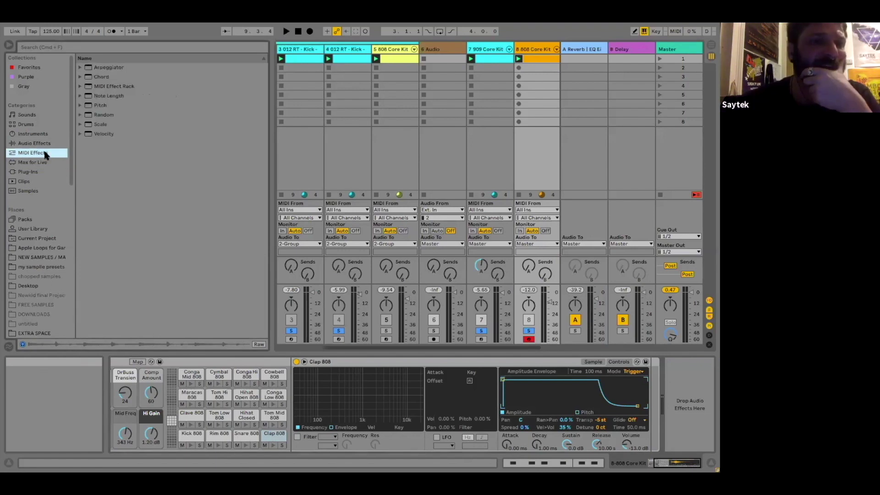
left_click(35, 143)
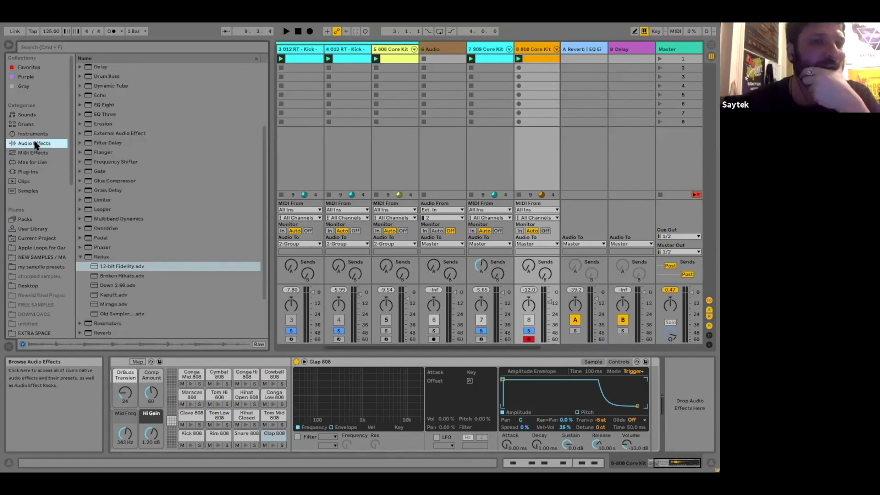
Add EQ Eight to the clap track and make its first band a low cut at about 284 Hz during playback.
left_click(106, 104)
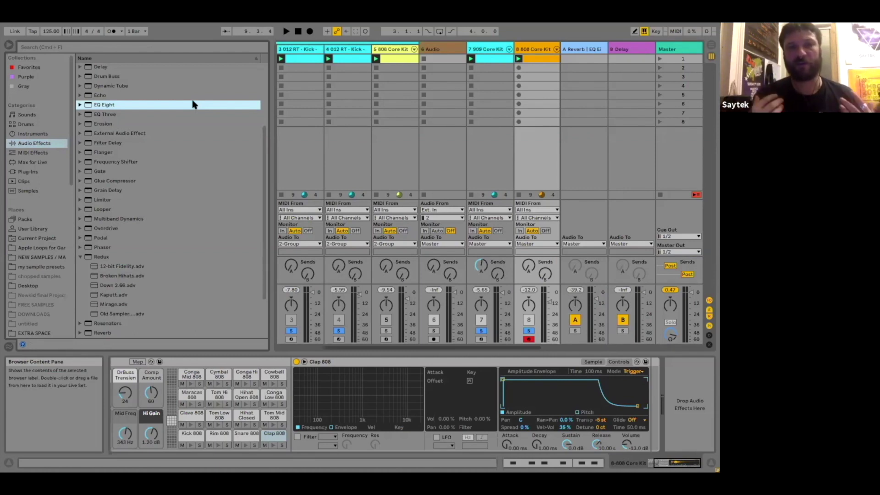
double_click(96, 107)
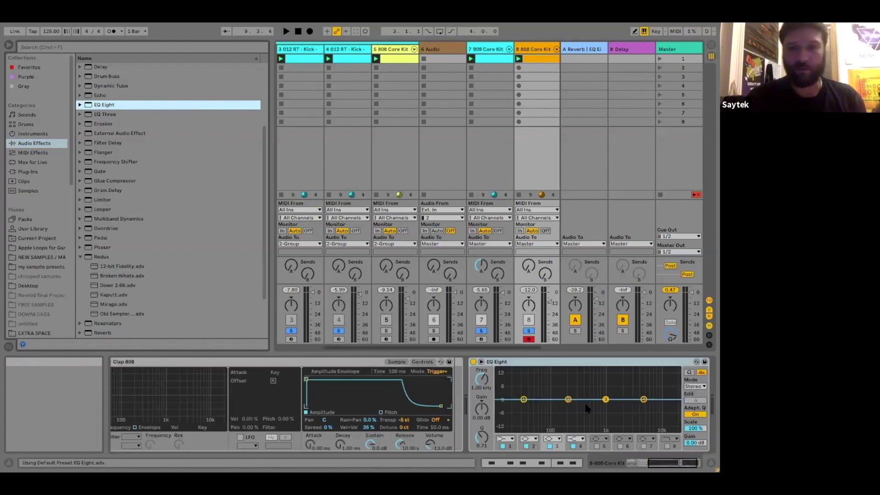
left_click(506, 438)
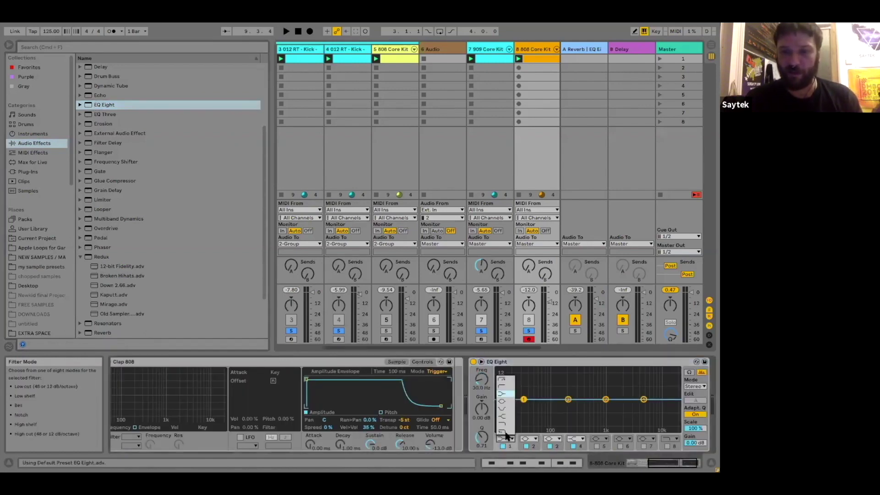
left_click(504, 390)
key("space")
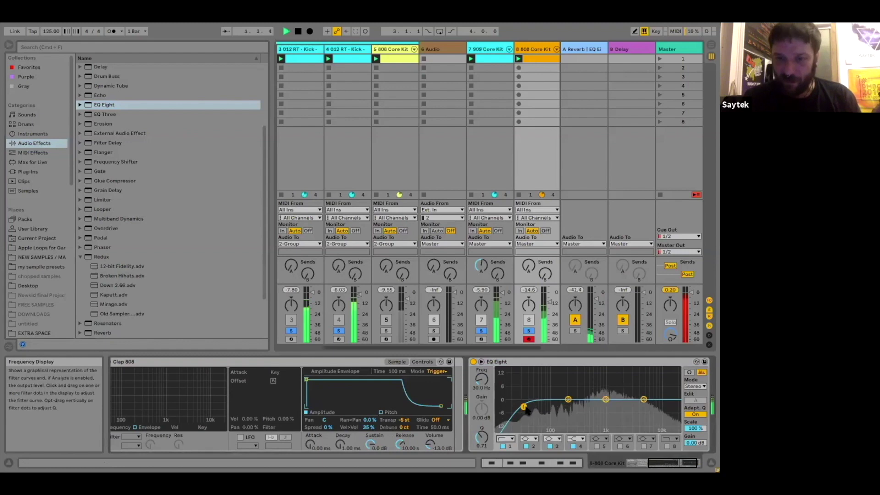
left_click_drag(525, 407, 576, 405)
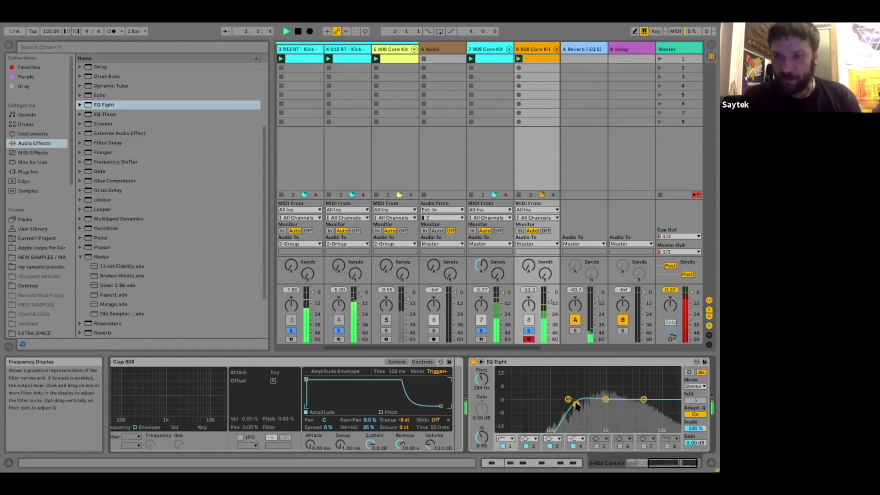
Raise the first band's low-cut frequency slightly further and gently boost the third band at about 1.02 kHz during playback.
scroll(549, 304, "left", 2)
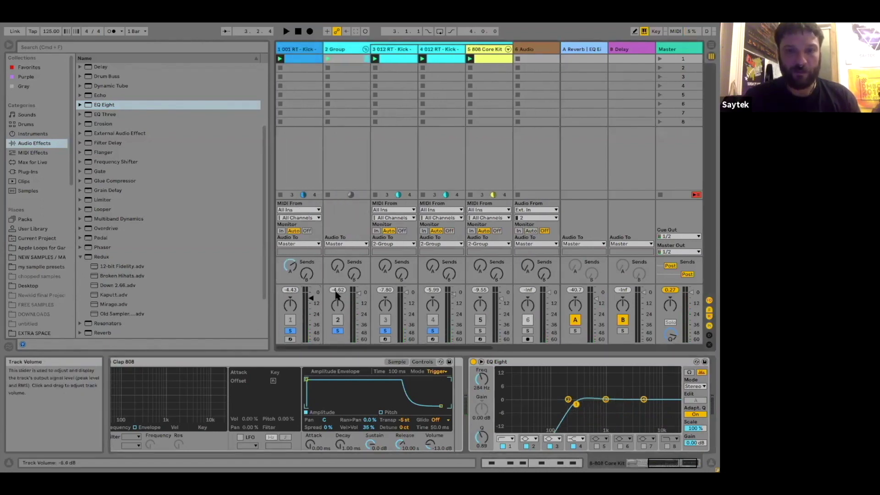
key("space")
scroll(365, 296, "right", 1)
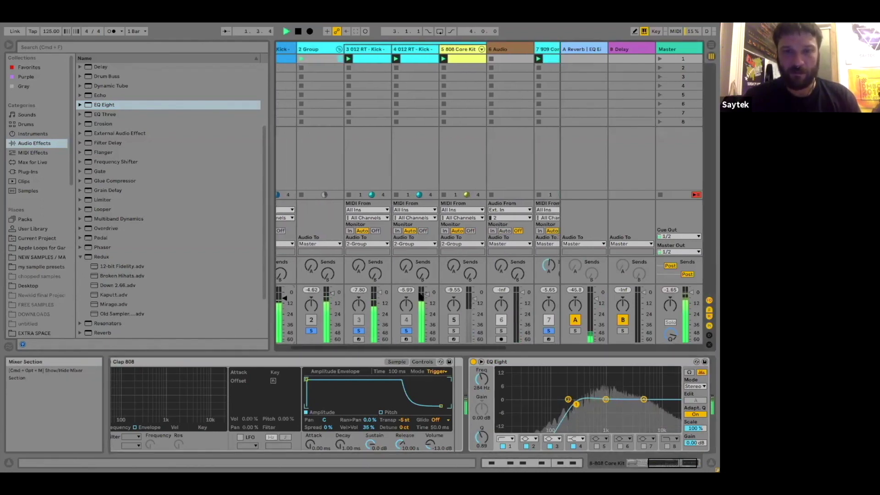
scroll(489, 198, "right", 2)
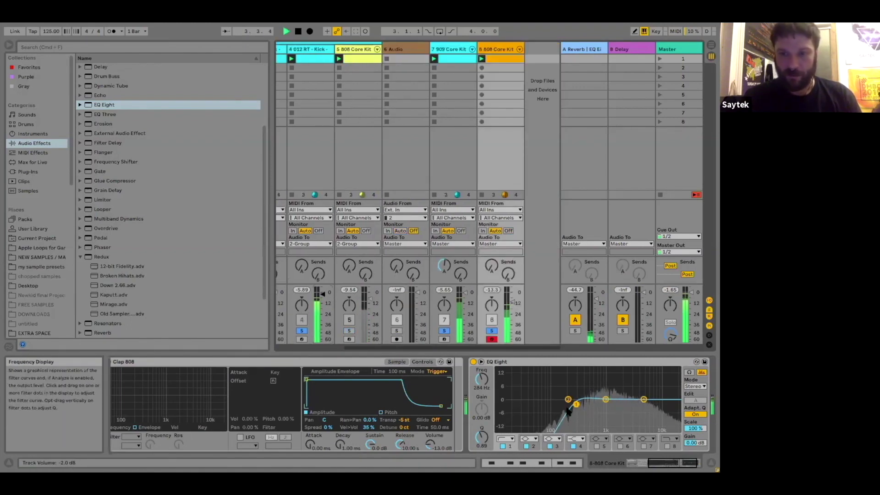
left_click_drag(576, 405, 606, 395)
key("space")
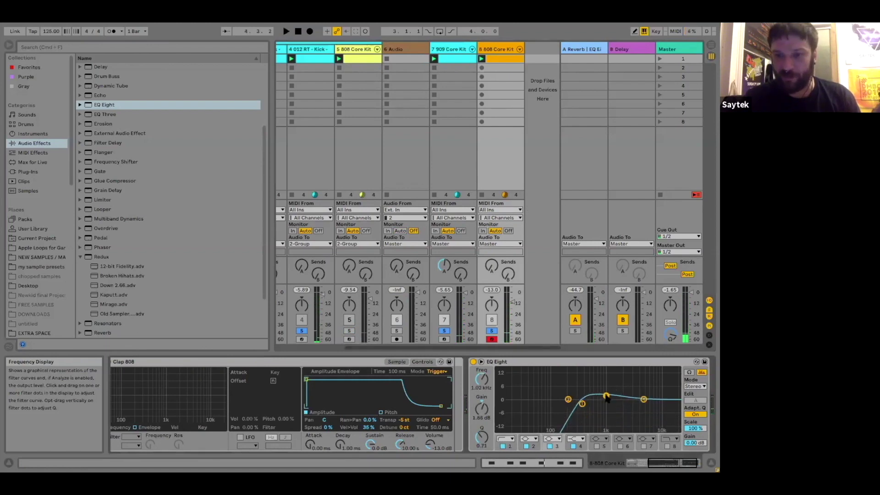
Boost the second EQ Eight band as a narrow bell with Q 2.70, sweeping it to about 1.44 kHz and 10.3 dB during playback.
key("space")
left_click(550, 439)
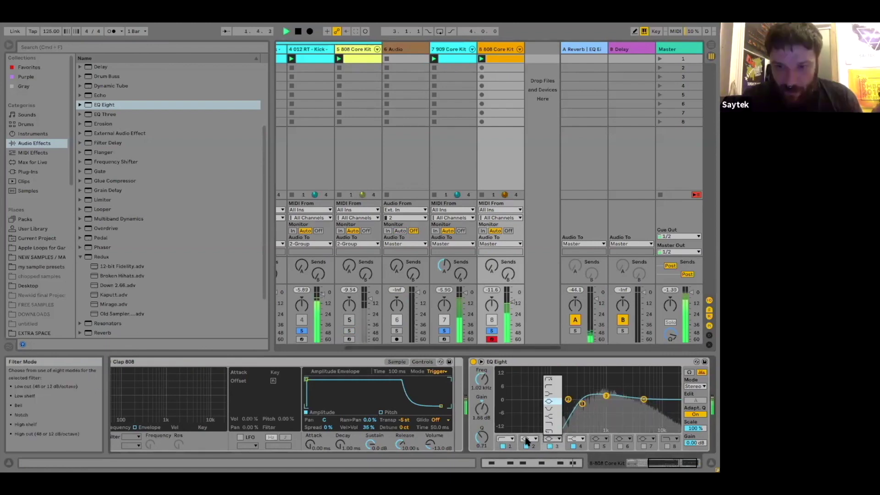
left_click(526, 439)
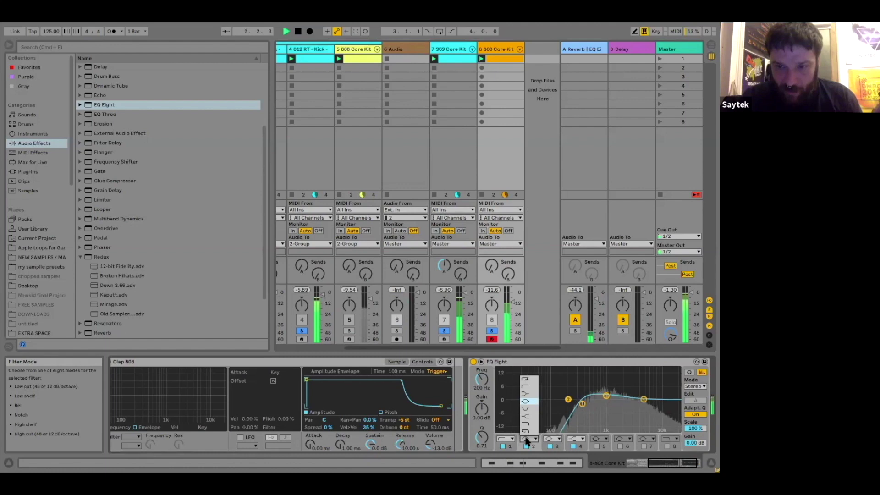
left_click(525, 395)
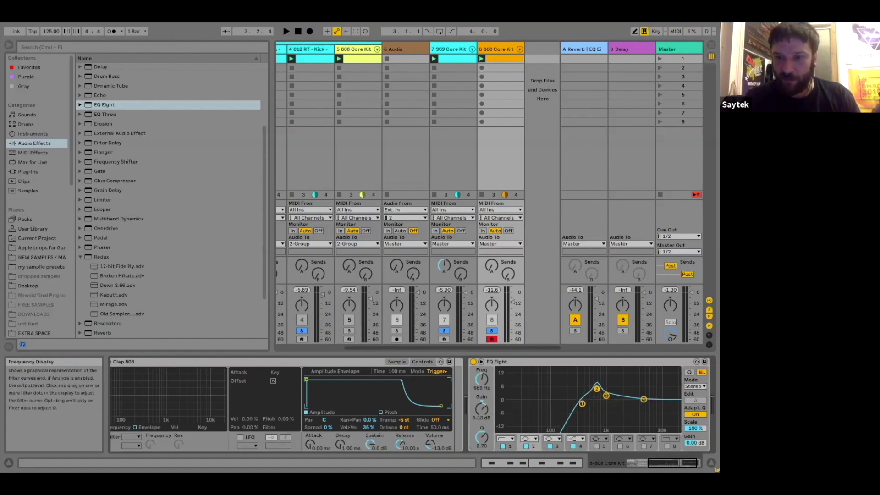
left_click_drag(596, 387, 599, 385)
key("space")
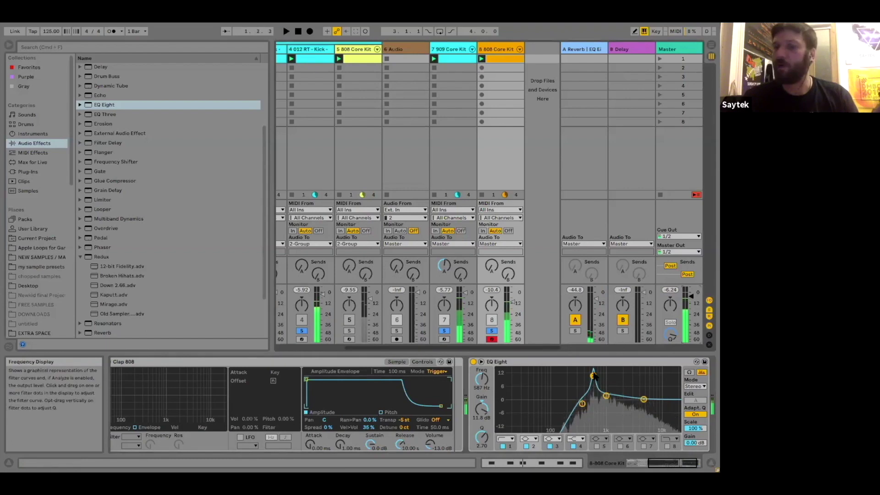
key("space")
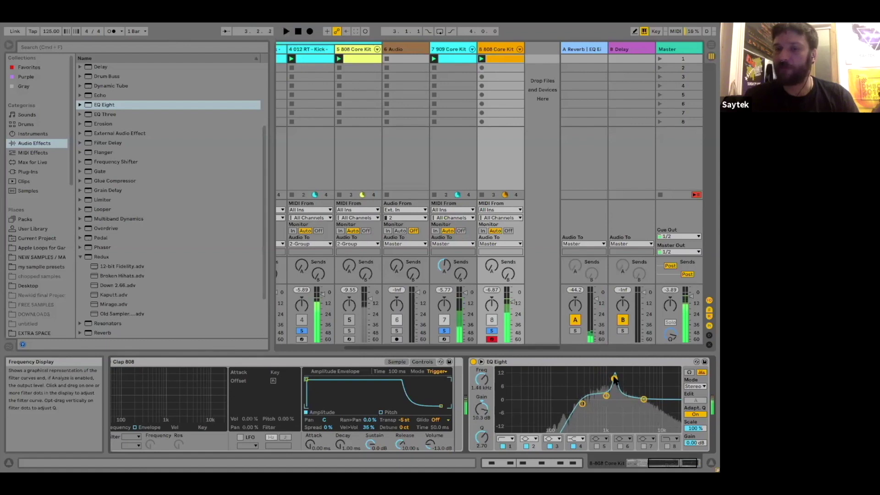
Show the clap clip's envelopes and choose EQ Eight's 2 Frequency A as the parameter to automate.
double_click(495, 58)
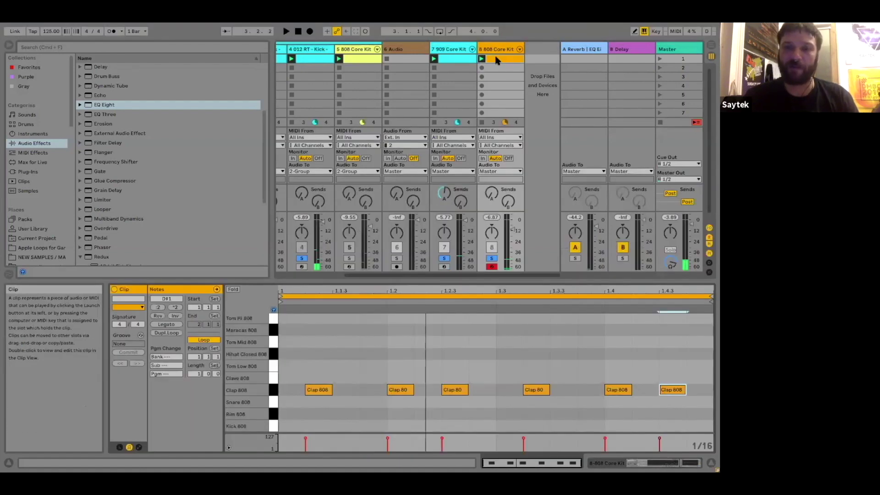
left_click(139, 447)
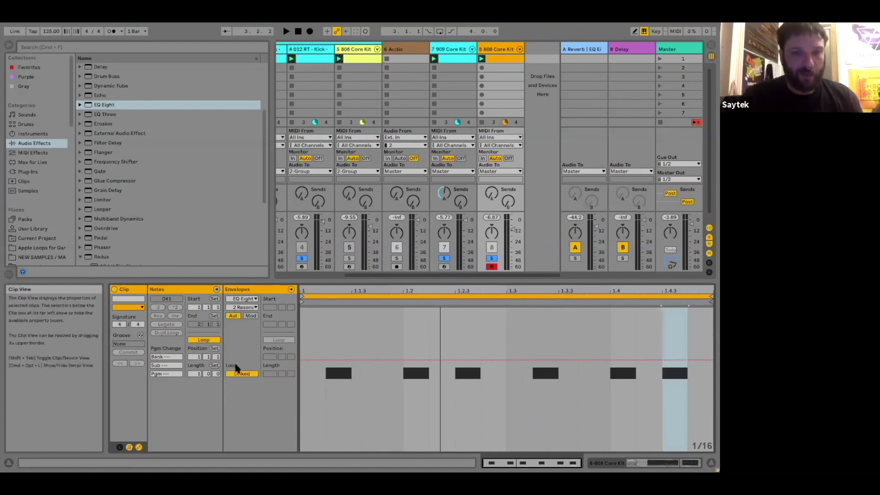
left_click(490, 48)
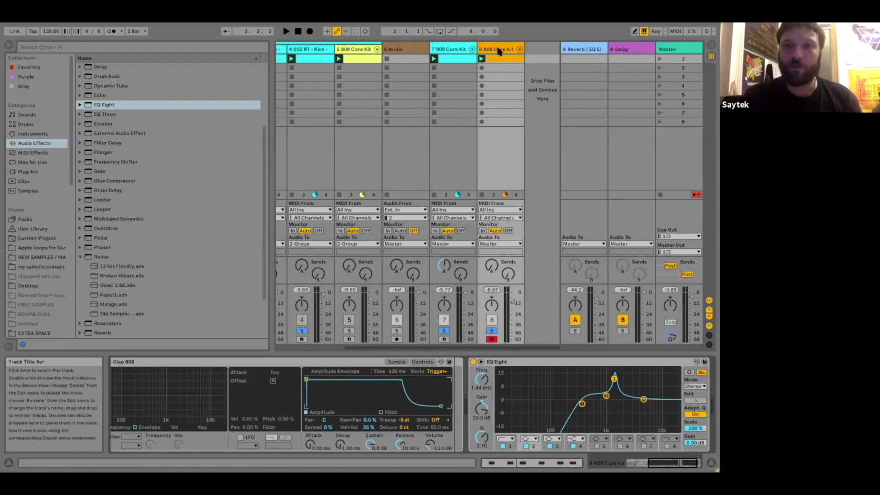
left_click(497, 61)
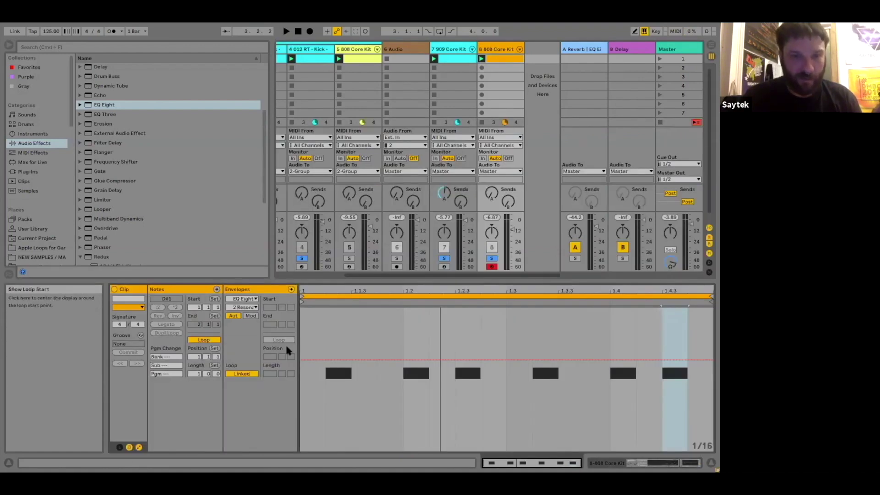
left_click(240, 307)
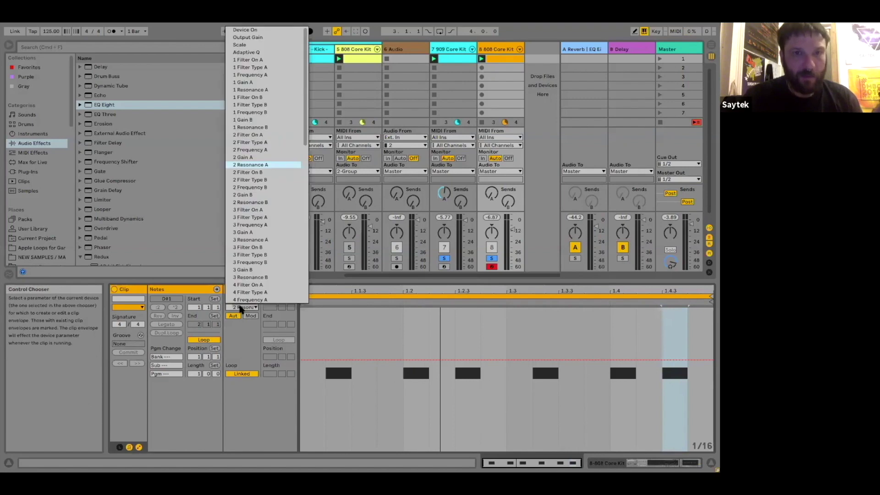
left_click(244, 150)
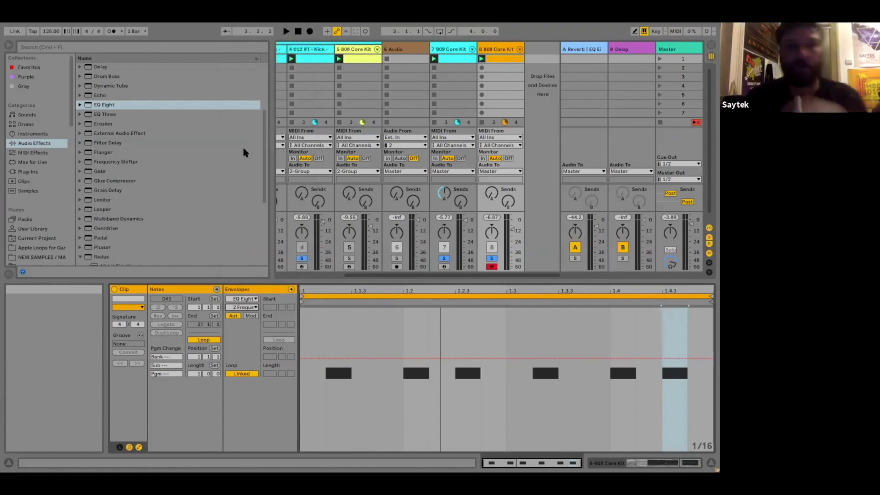
Unlink the frequency envelope from the clap clip and set its loop length to 8 bars.
left_click(236, 373)
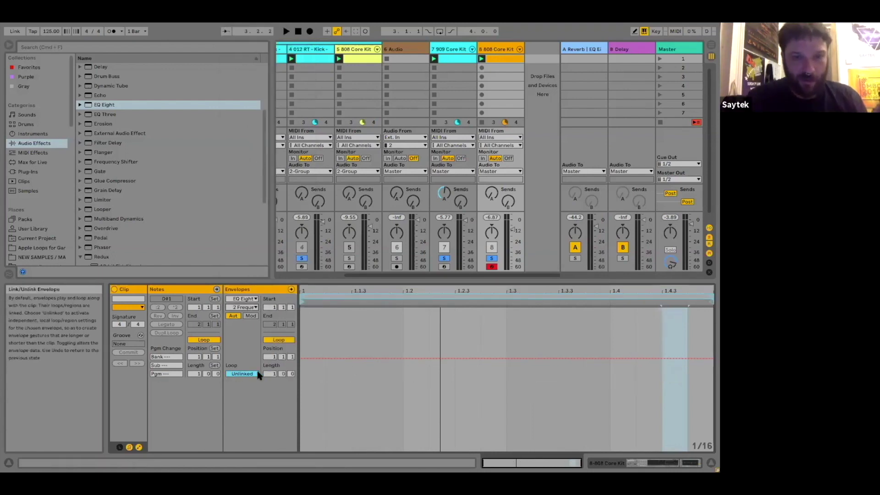
type("8")
key("Return")
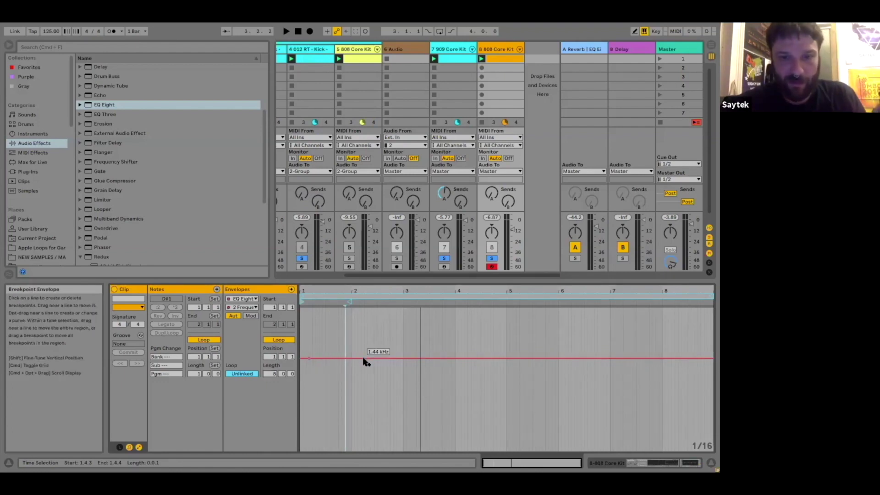
Draw a zigzag frequency envelope peaking near bars 3, 5 and 7, with dips at bars 4 and 6.
left_click_drag(364, 358, 401, 317)
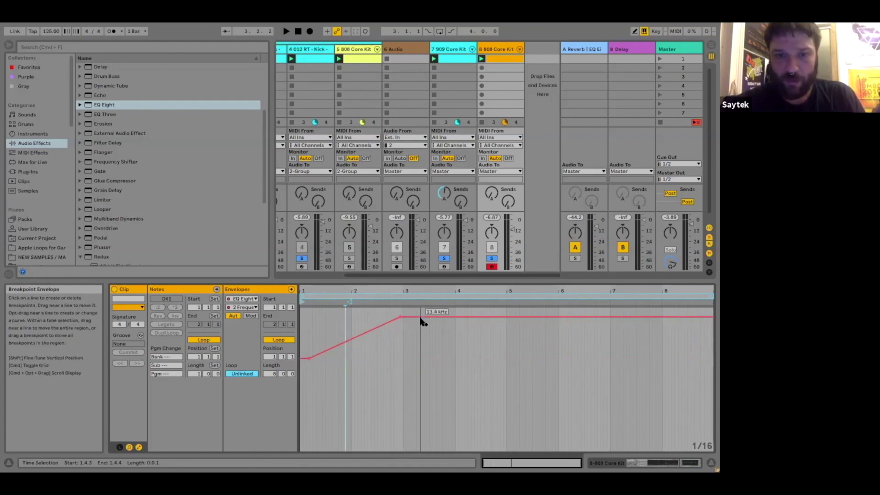
left_click_drag(455, 316, 561, 359)
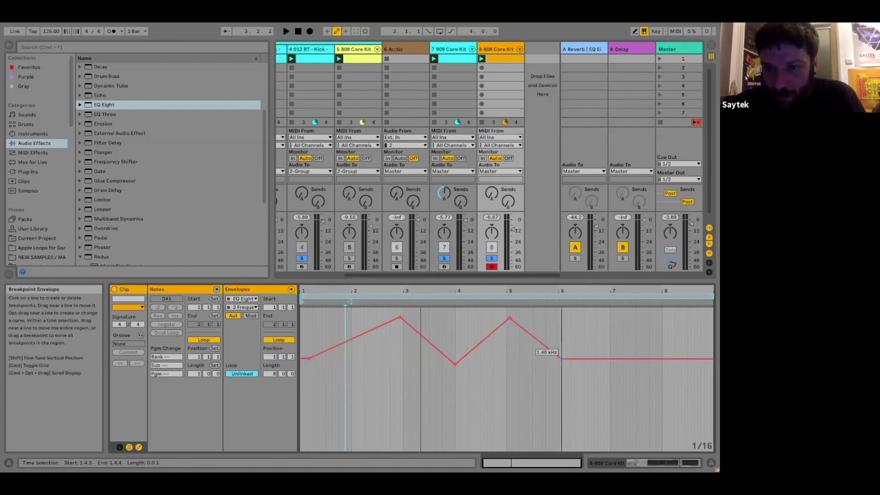
left_click_drag(614, 359, 614, 324)
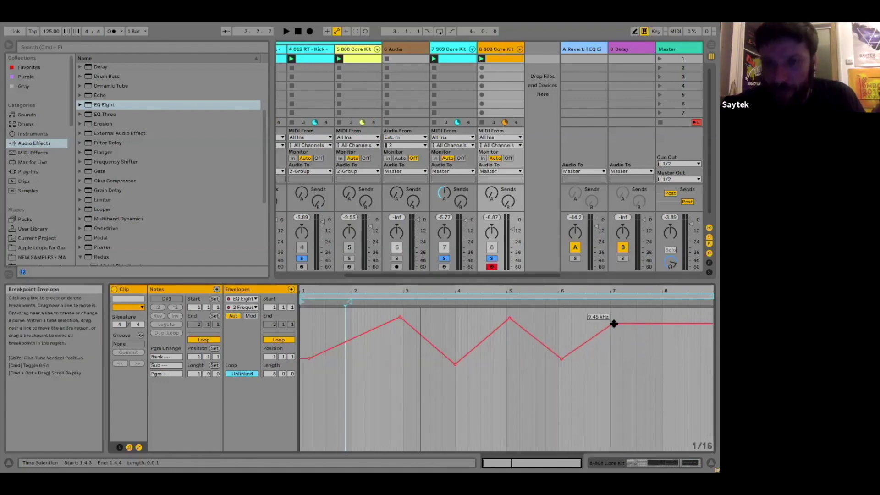
Launch the clap clip and lower the frequency envelope's dips at bars 4 and 6 to equal depth.
left_click(481, 59)
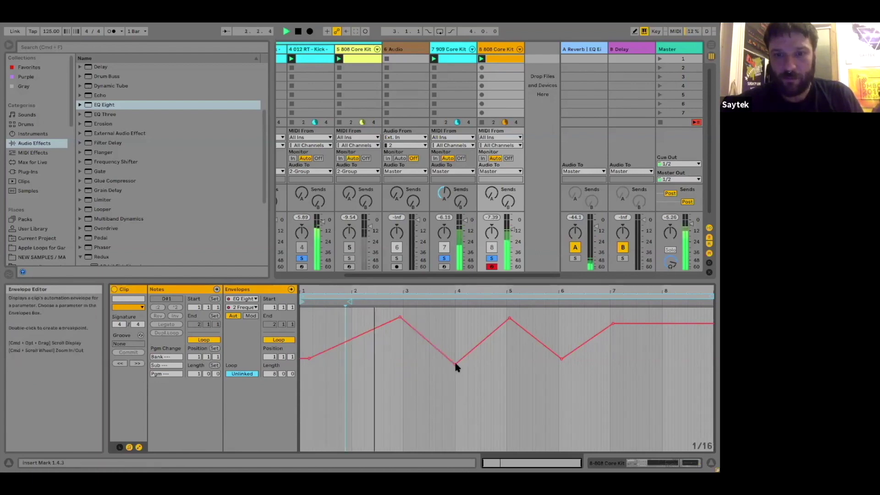
left_click_drag(456, 365, 456, 379)
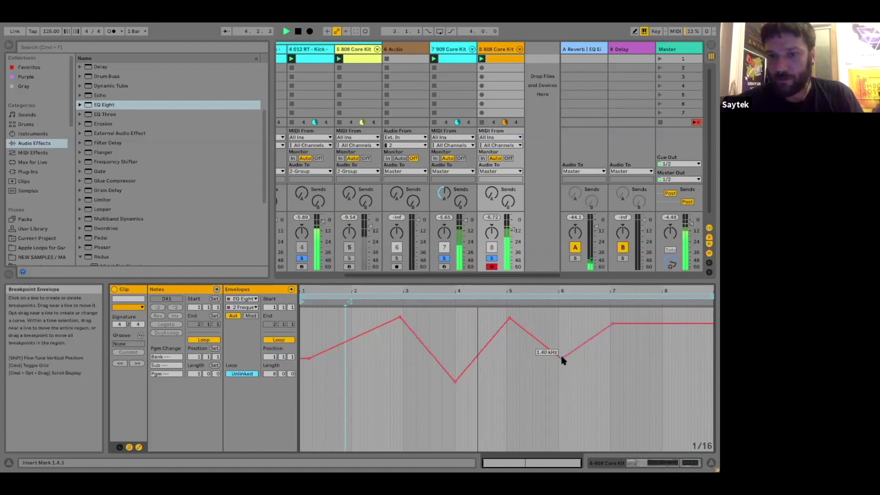
left_click_drag(561, 358, 561, 379)
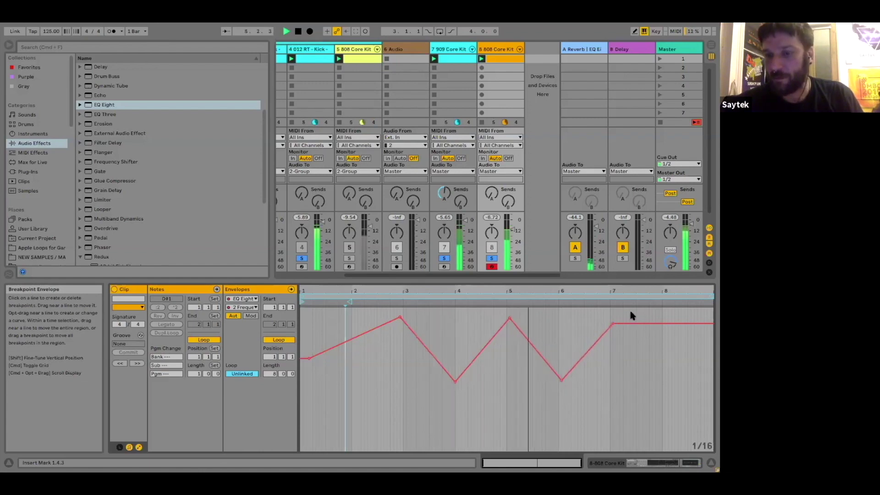